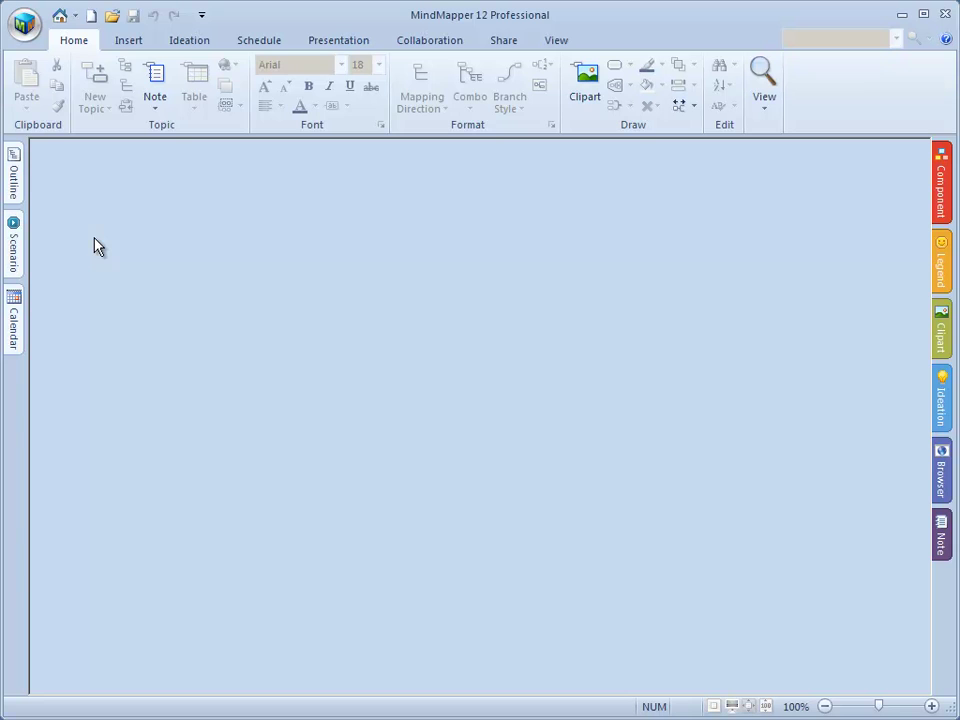
Step: Create a new blank map, Map2, after previewing the 01 Radial Mindmap style
click(22, 30)
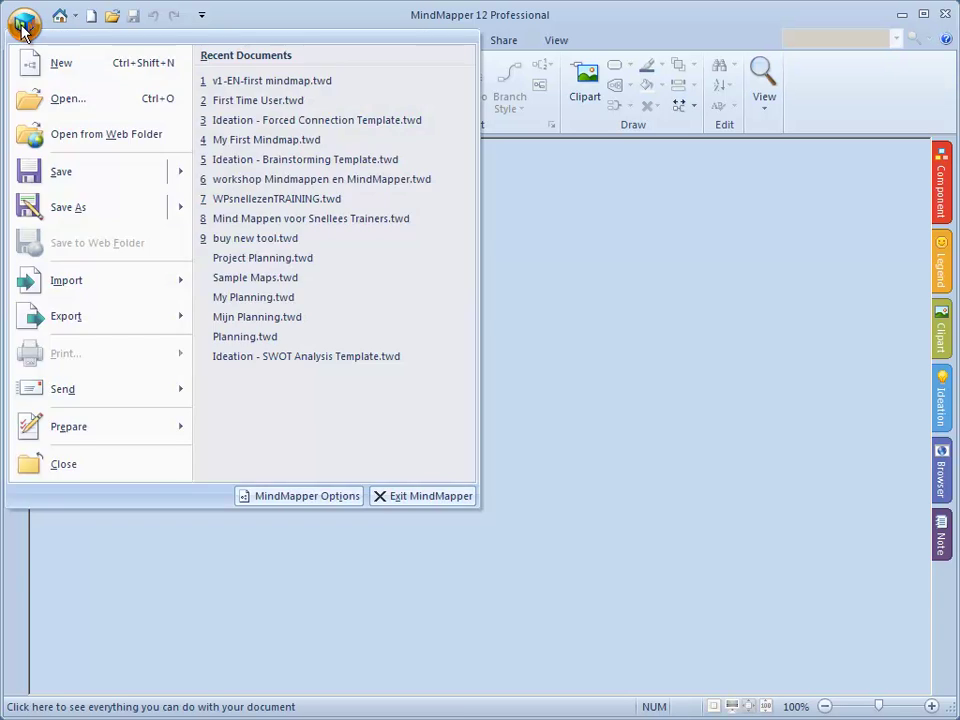
click(60, 66)
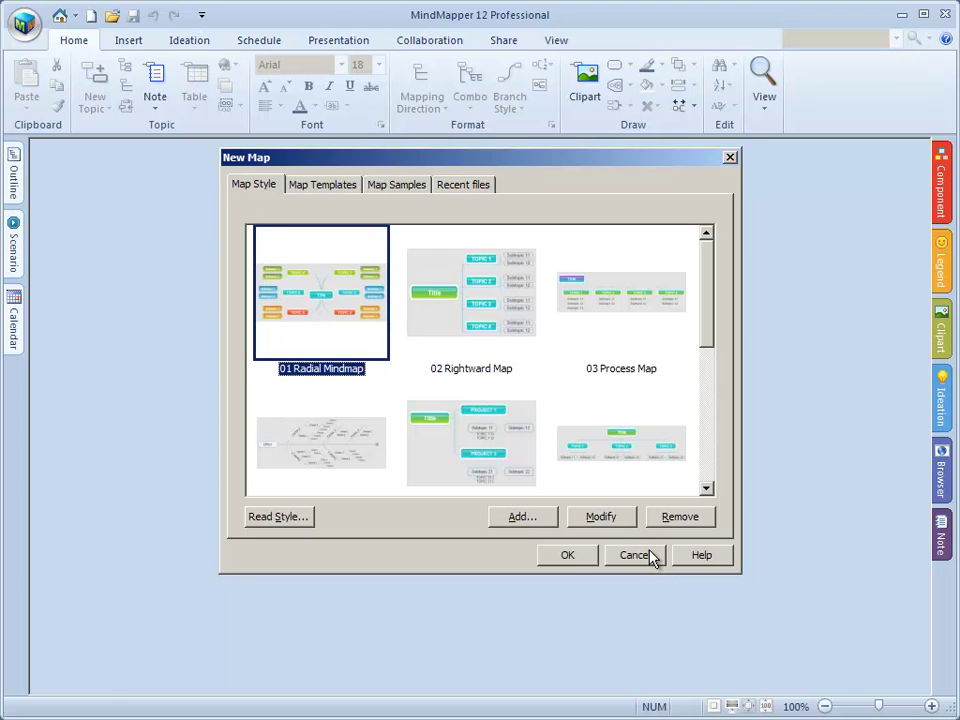
click(636, 555)
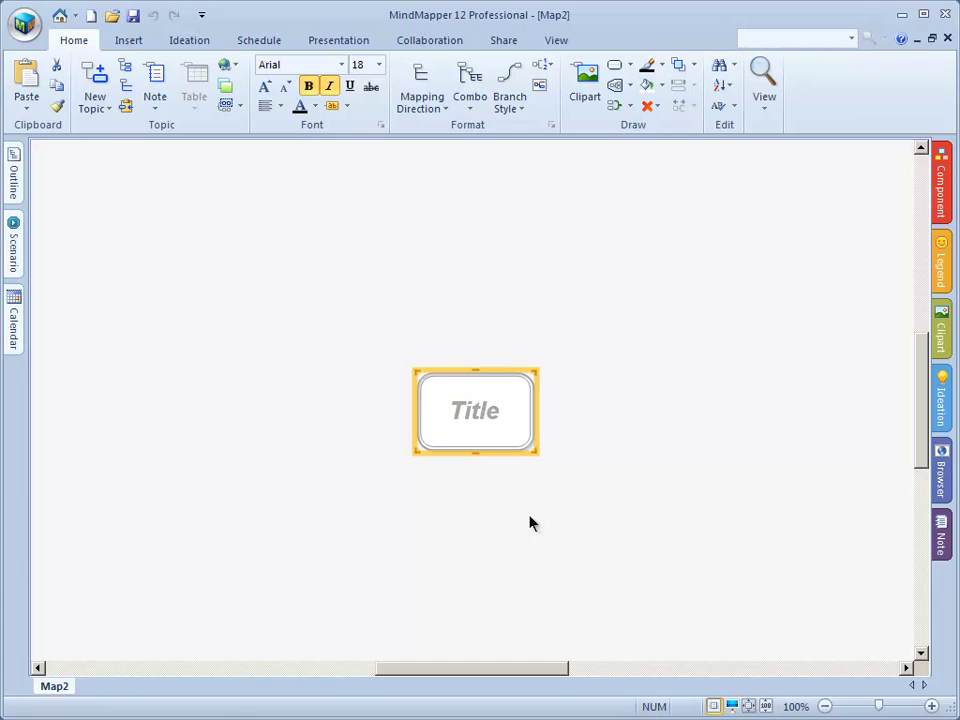
Step: Change the central Title topic's text to 'Smart Mind Mapping', correcting the typo
key(F2)
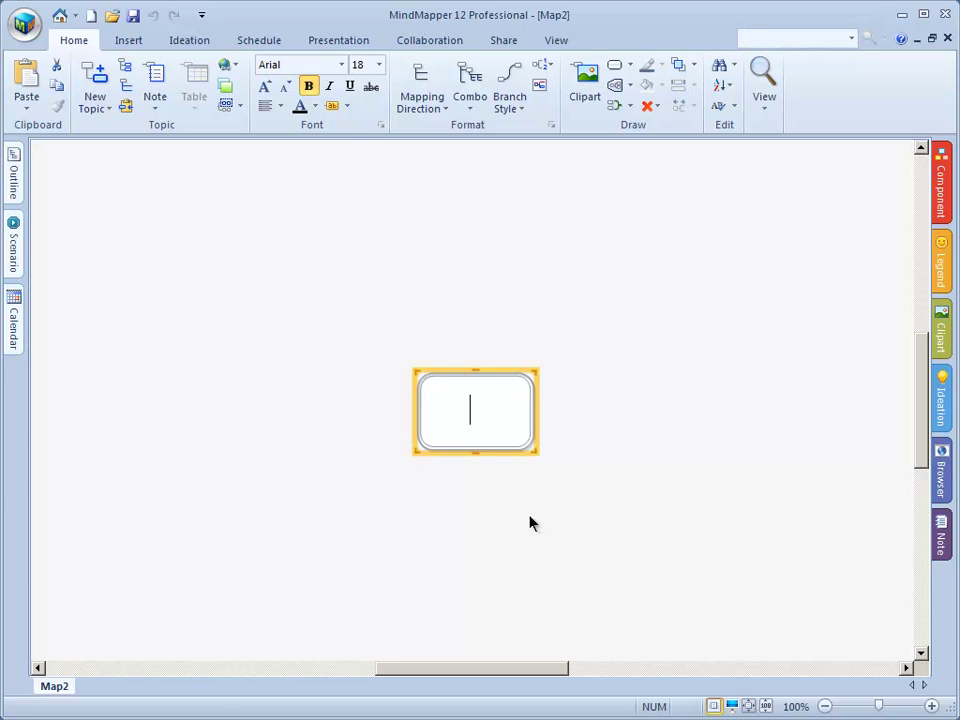
text(Smart Min)
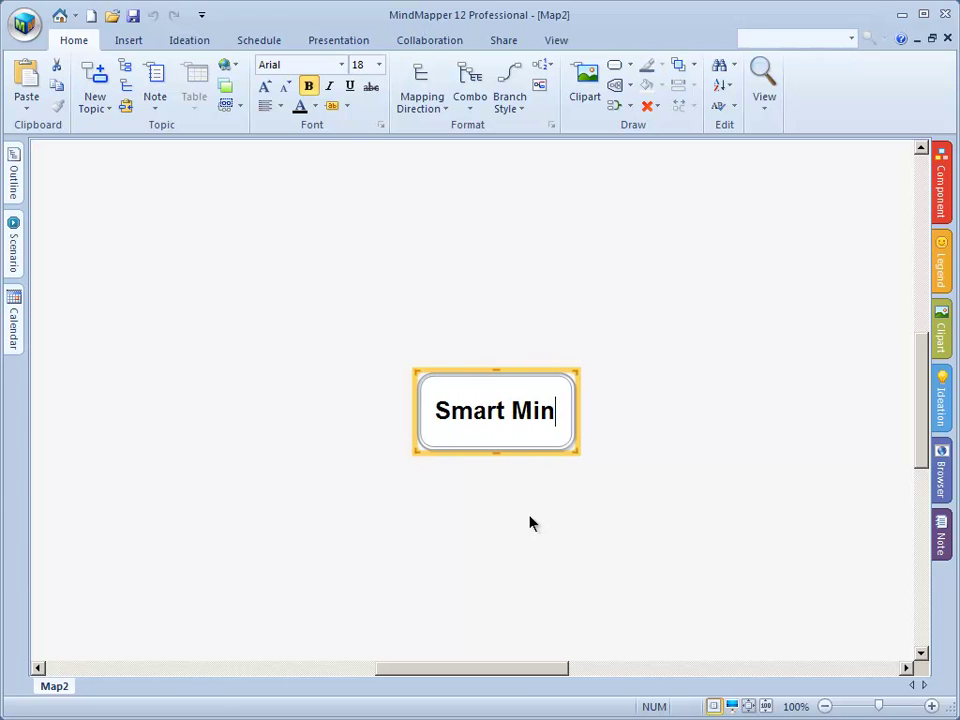
text(d Mappig)
key(BackSpace)
text(n)
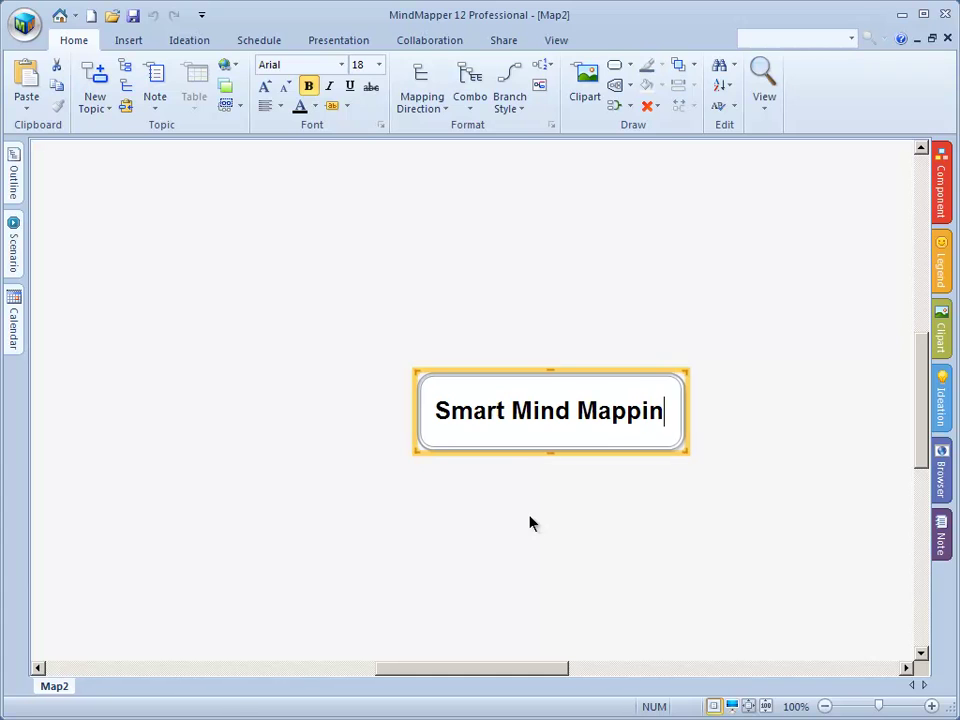
text(g)
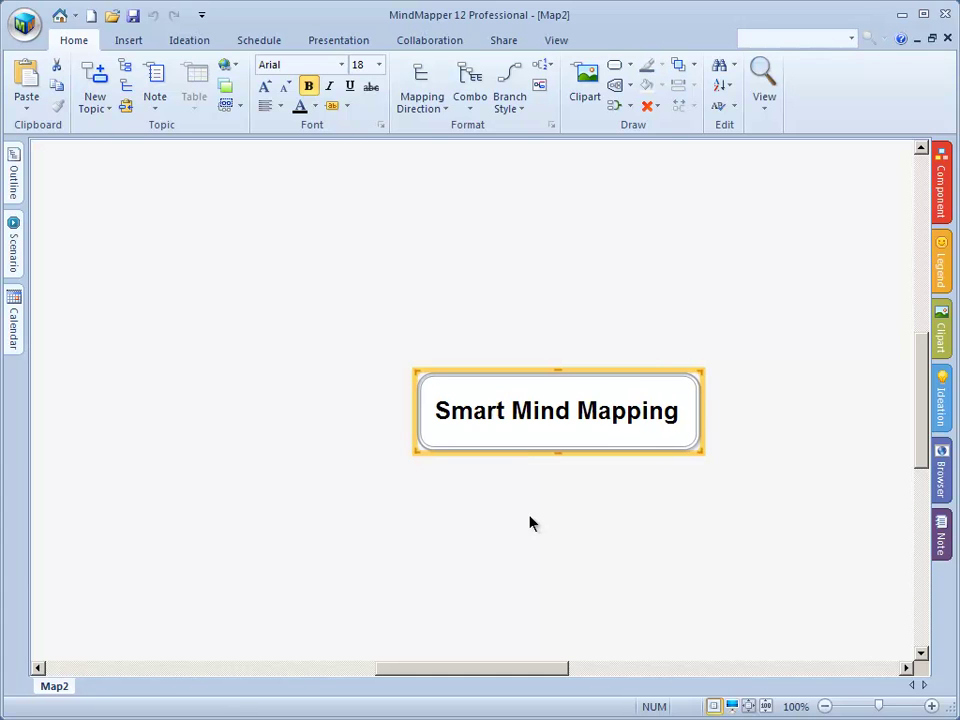
key(Return)
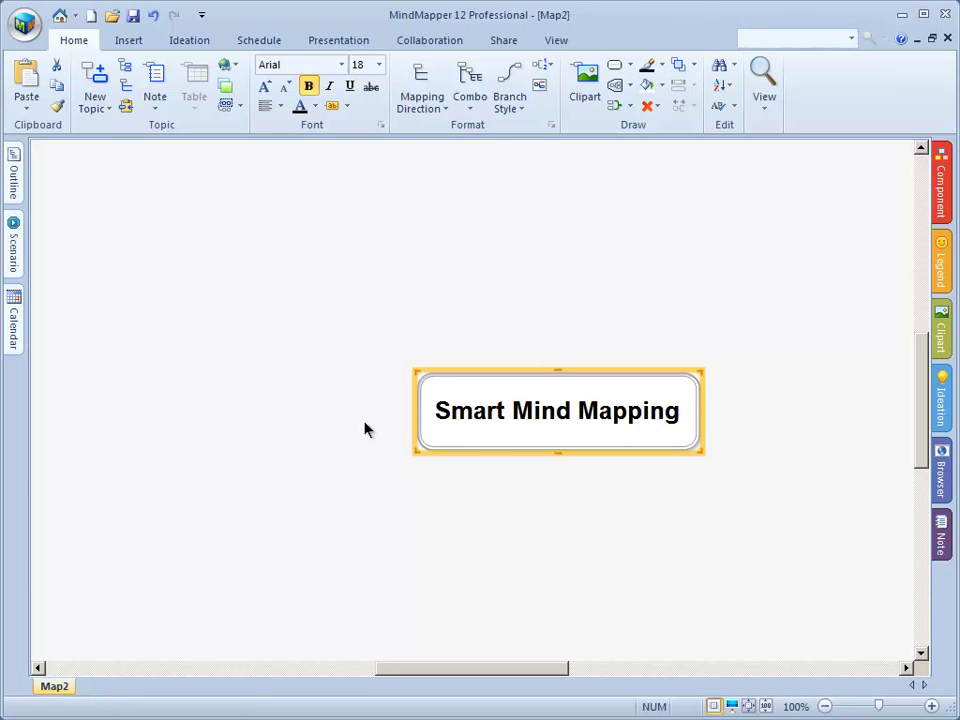
Step: Resize the central topic narrower and taller so 'Smart Mind Mapping' wraps onto three lines
drag(703, 451, 577, 459)
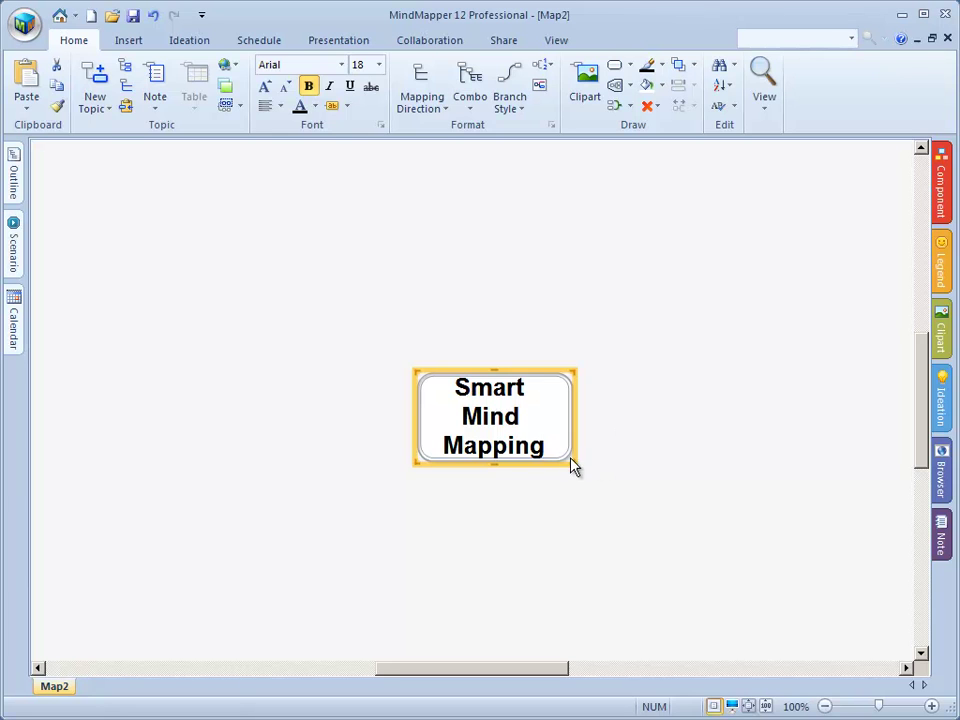
drag(573, 465, 403, 471)
click(463, 461)
click(298, 398)
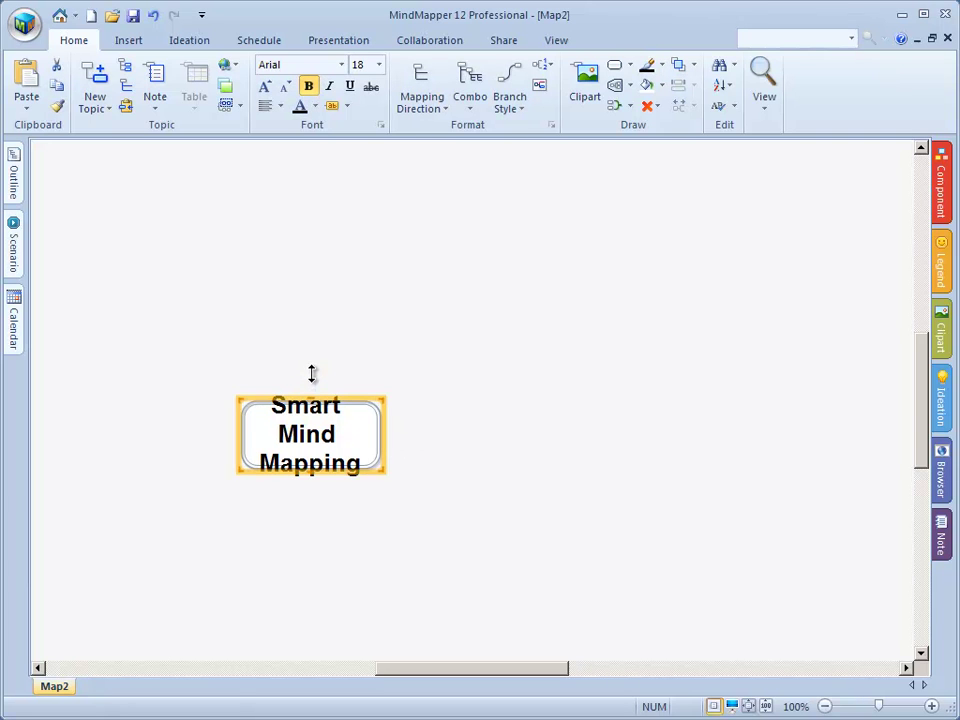
drag(384, 472, 392, 508)
click(478, 486)
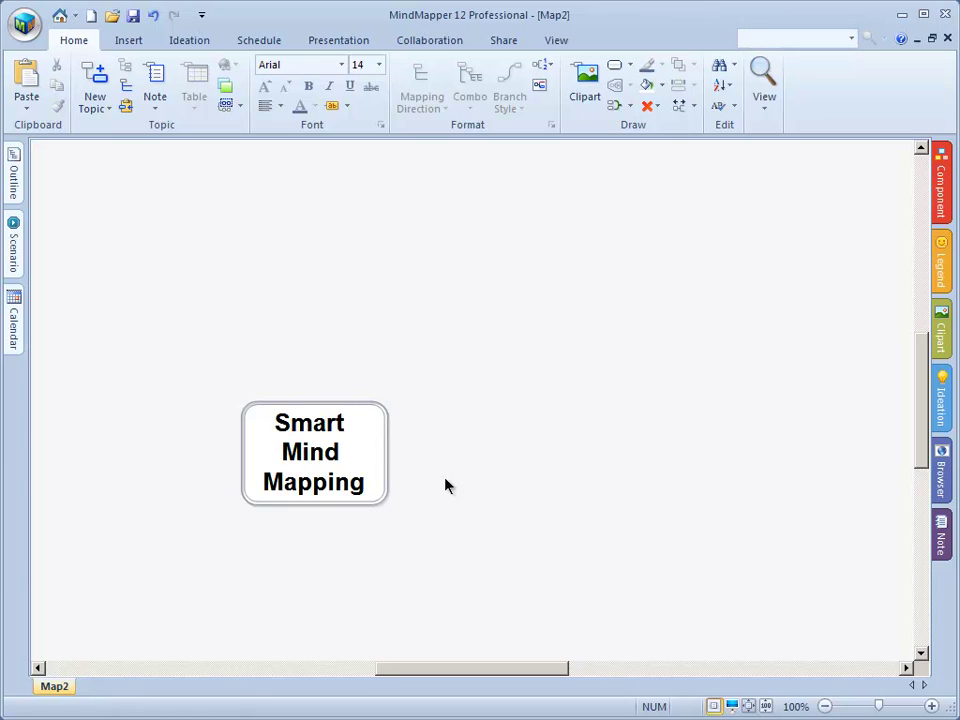
click(362, 450)
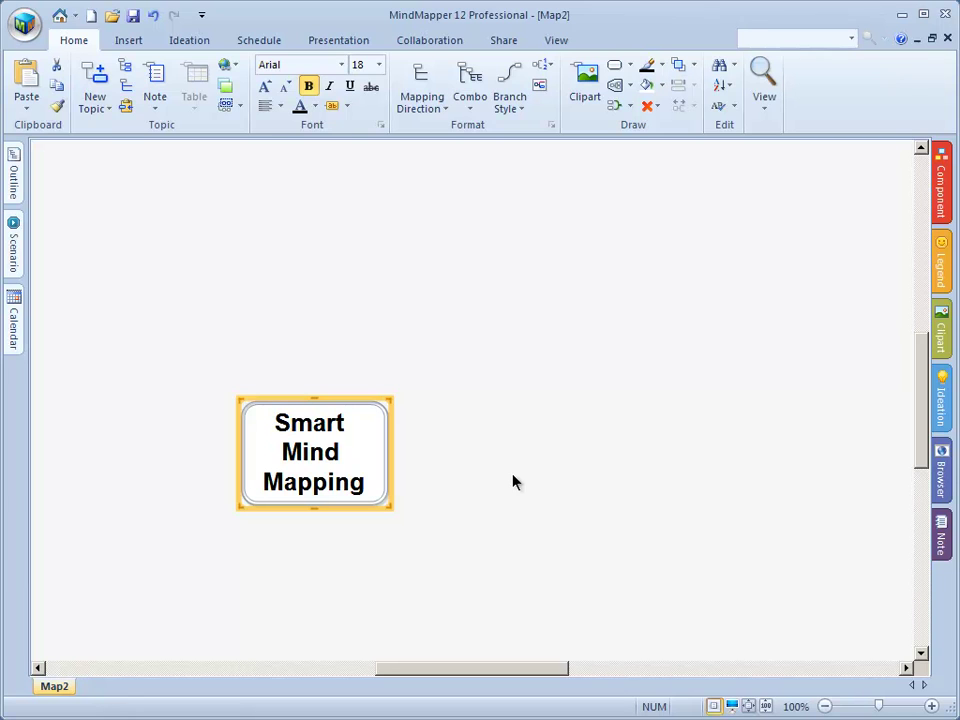
Step: Add the branches actions, thoughts, ideas and organize to the central topic
text(actions)
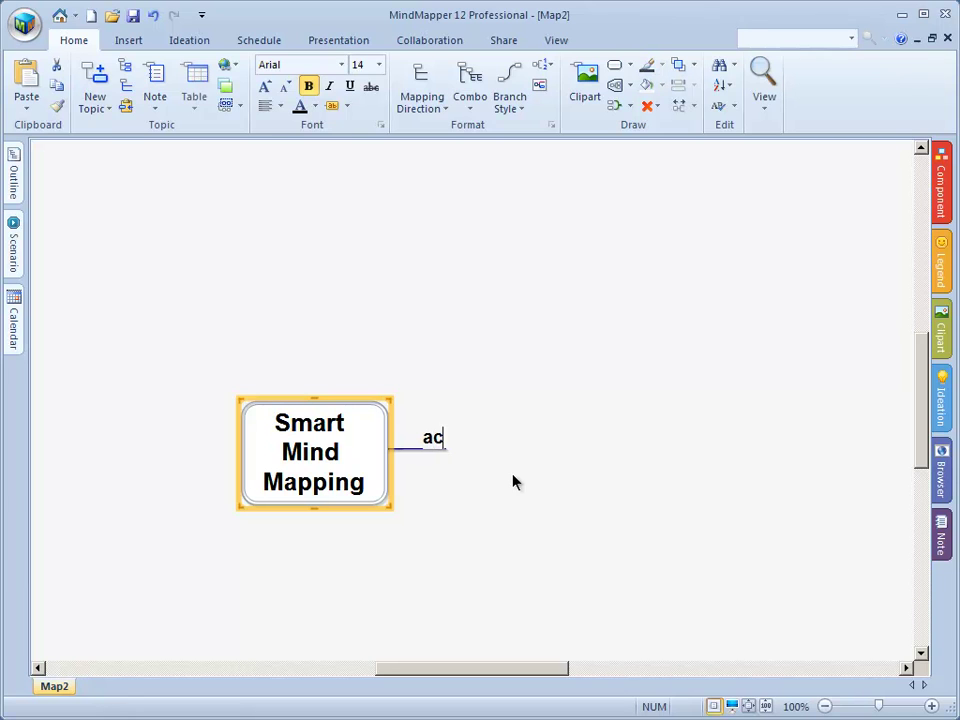
key(Return)
text(thoughts)
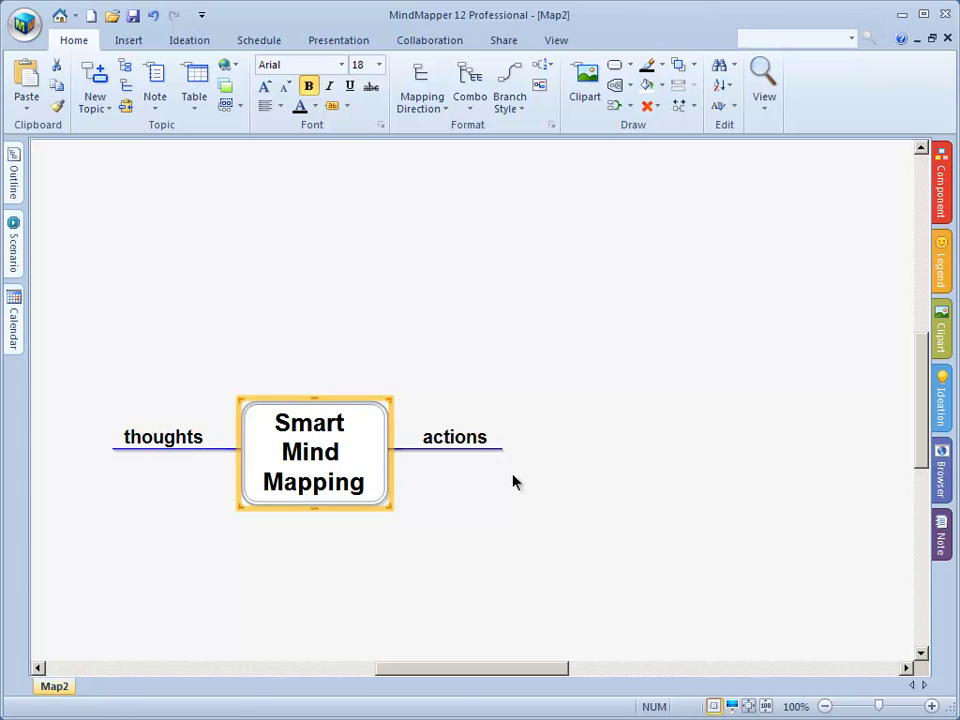
key(Return)
text(ideas)
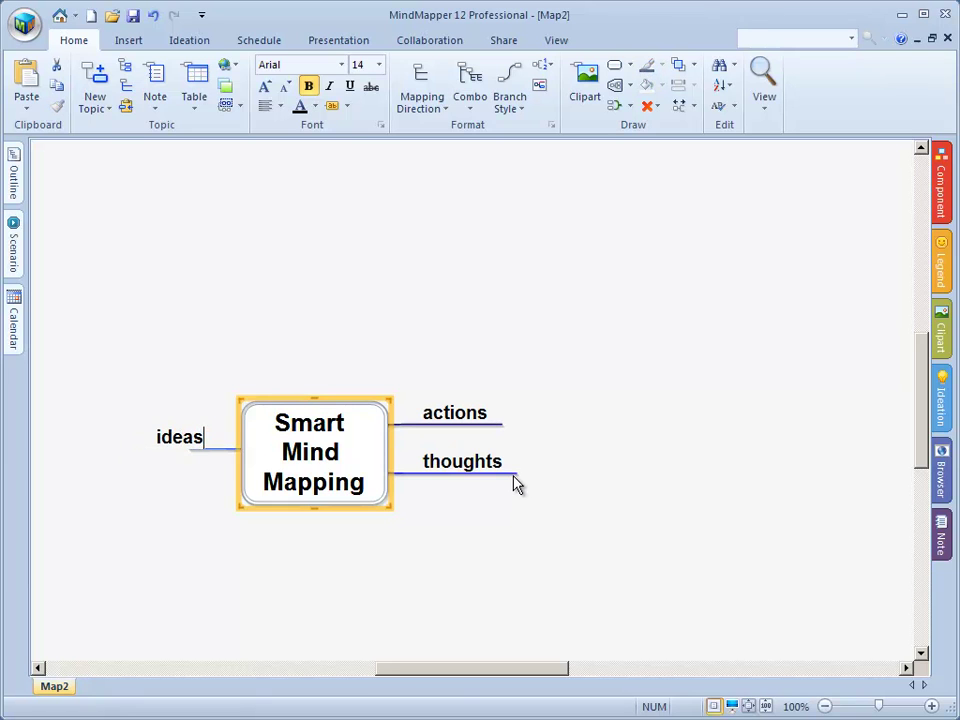
key(Return)
text(organize)
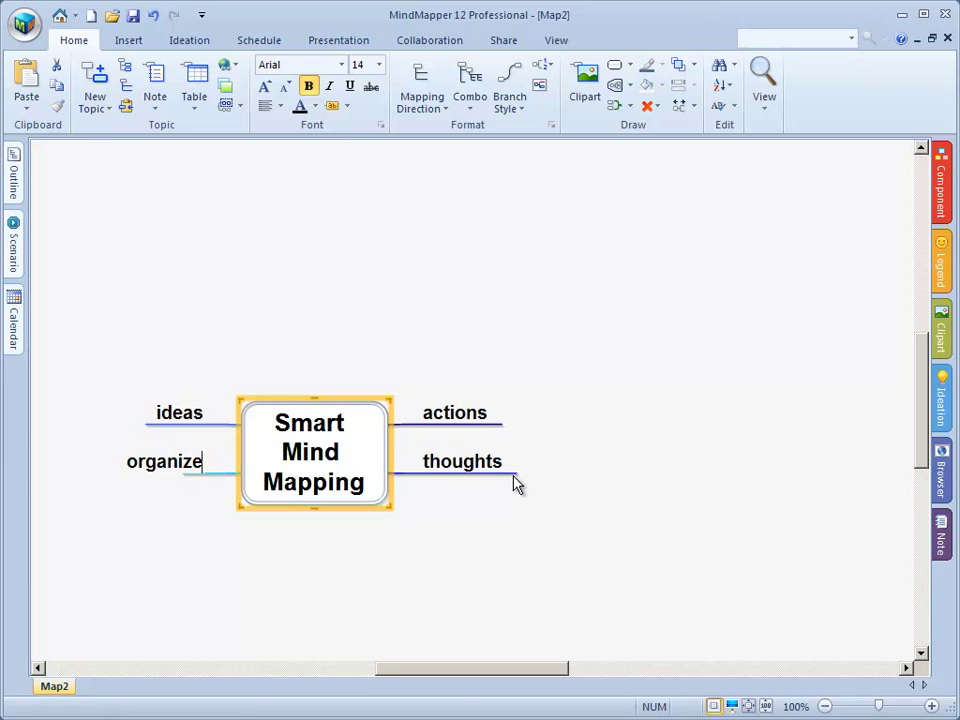
key(Return)
Step: Add the branches head, screen, easy and fast, and start typing use
text(hdea)
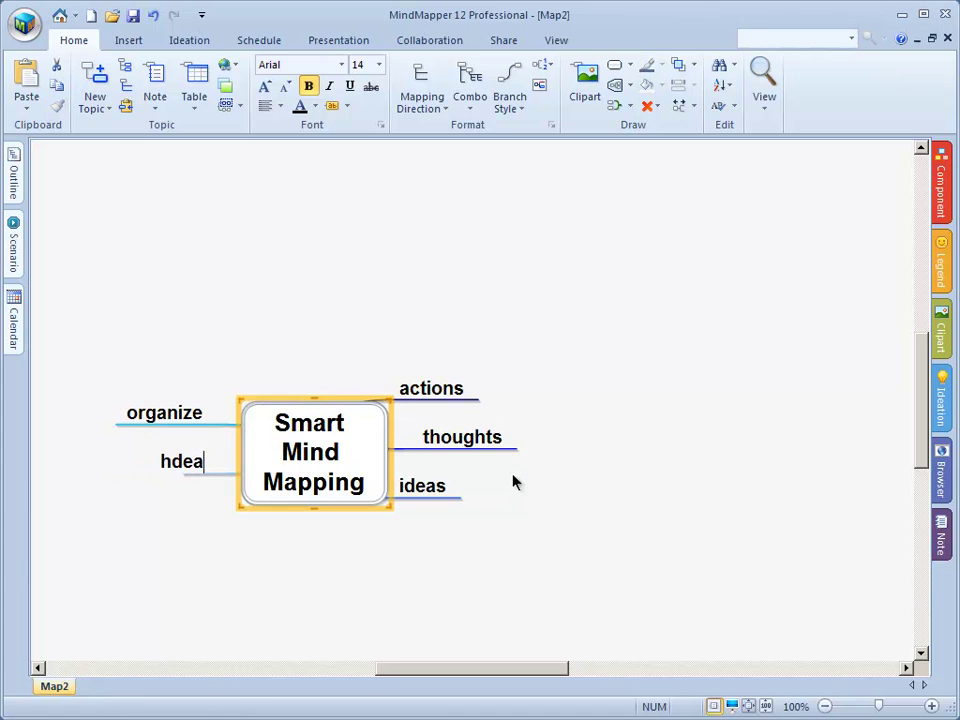
key(BackSpace)
key(BackSpace)
key(BackSpace)
text(ead)
key(Return)
text(screen)
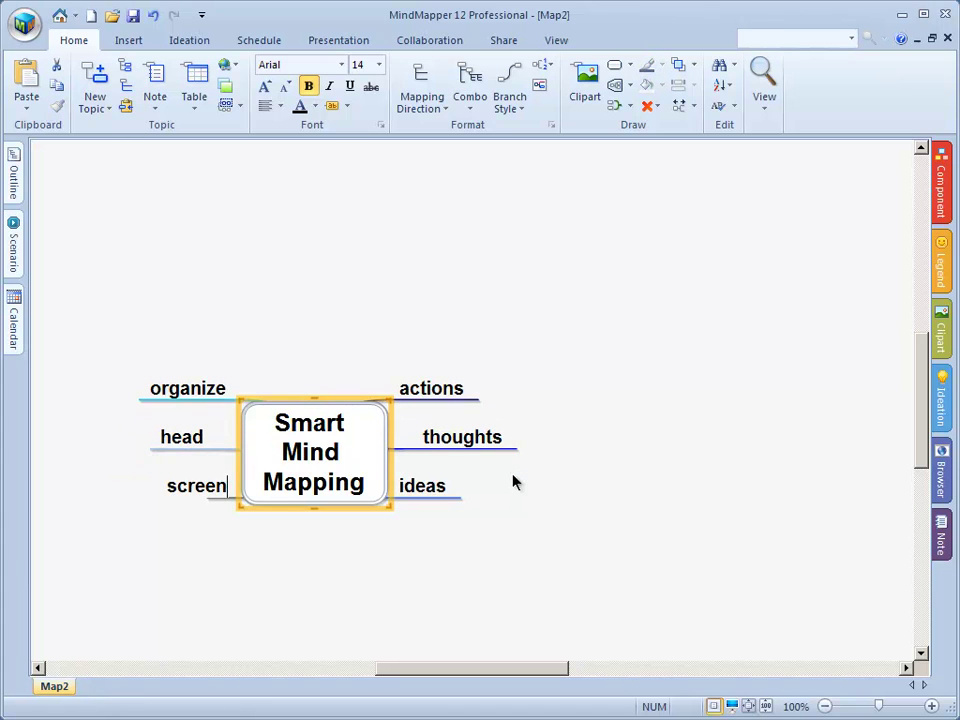
key(Return)
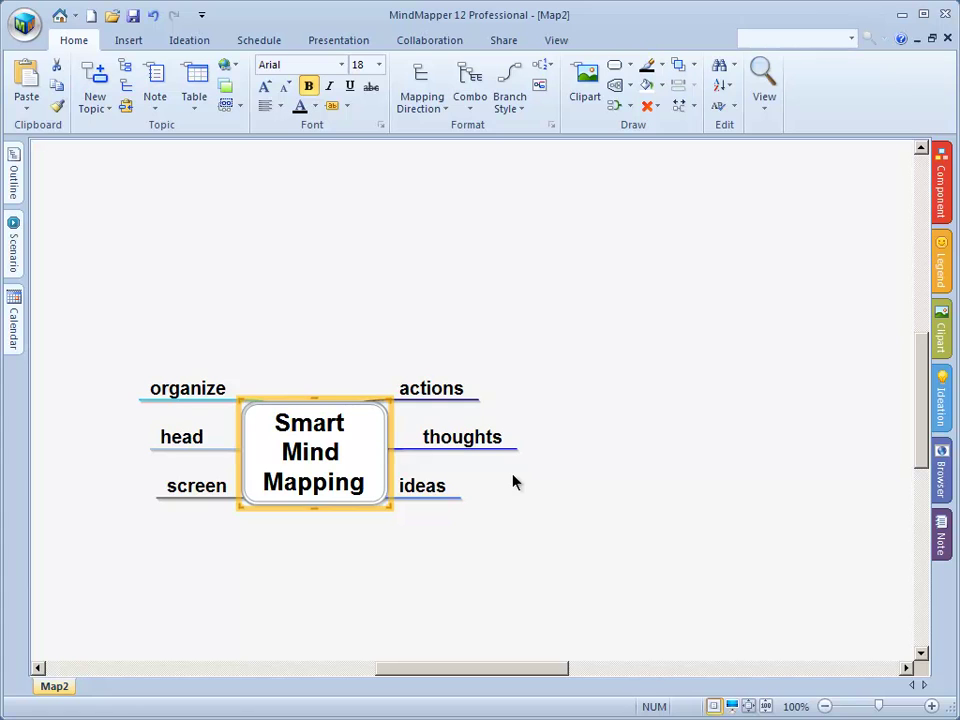
text(easy)
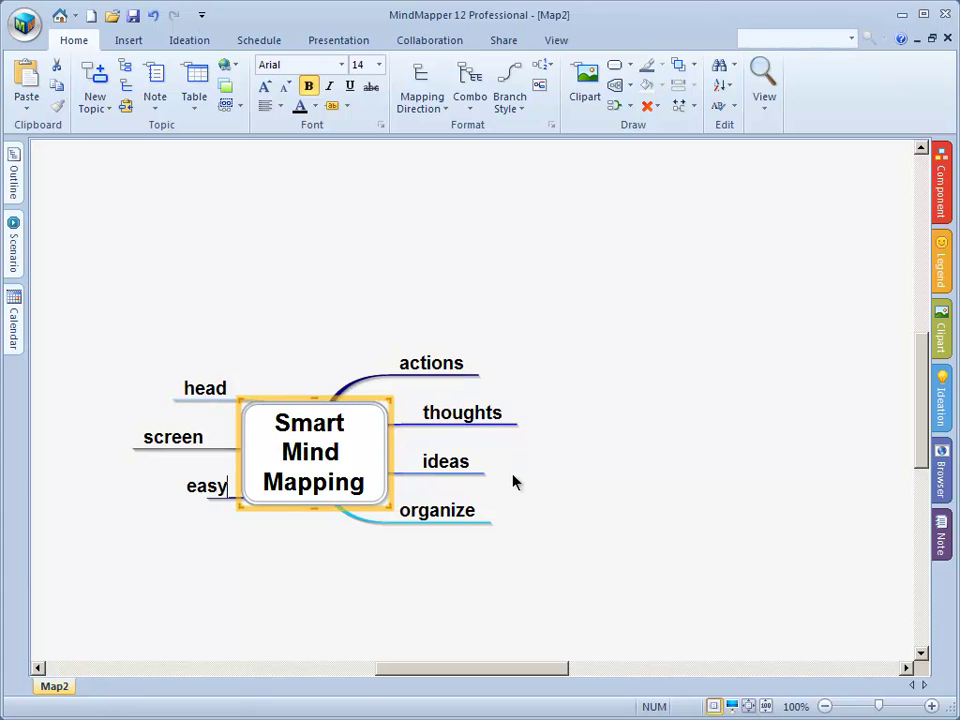
key(Return)
text(fast)
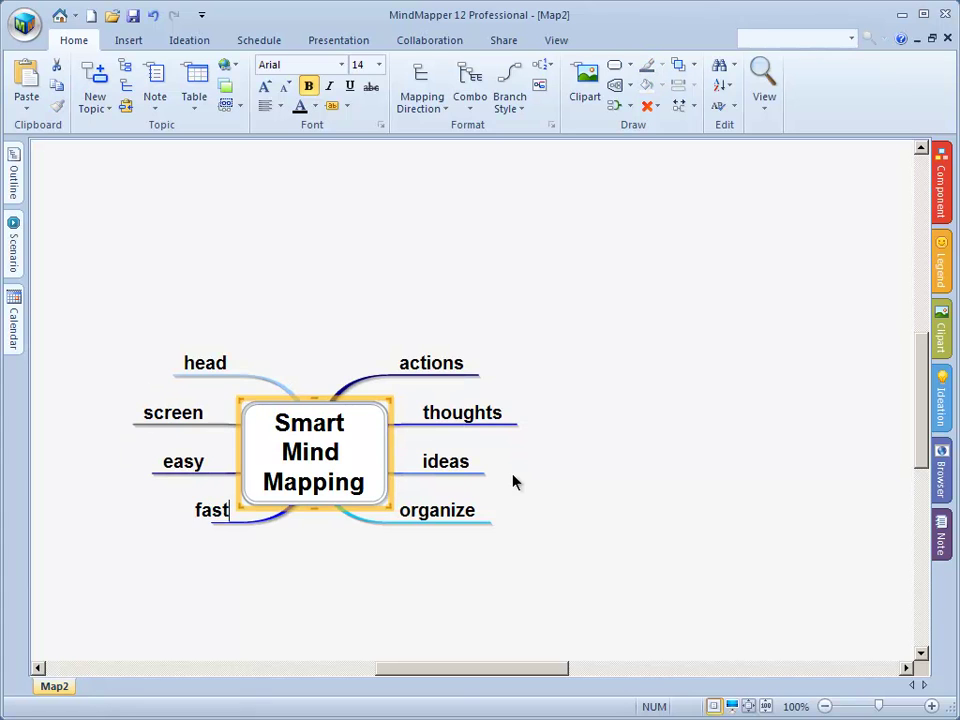
key(Return)
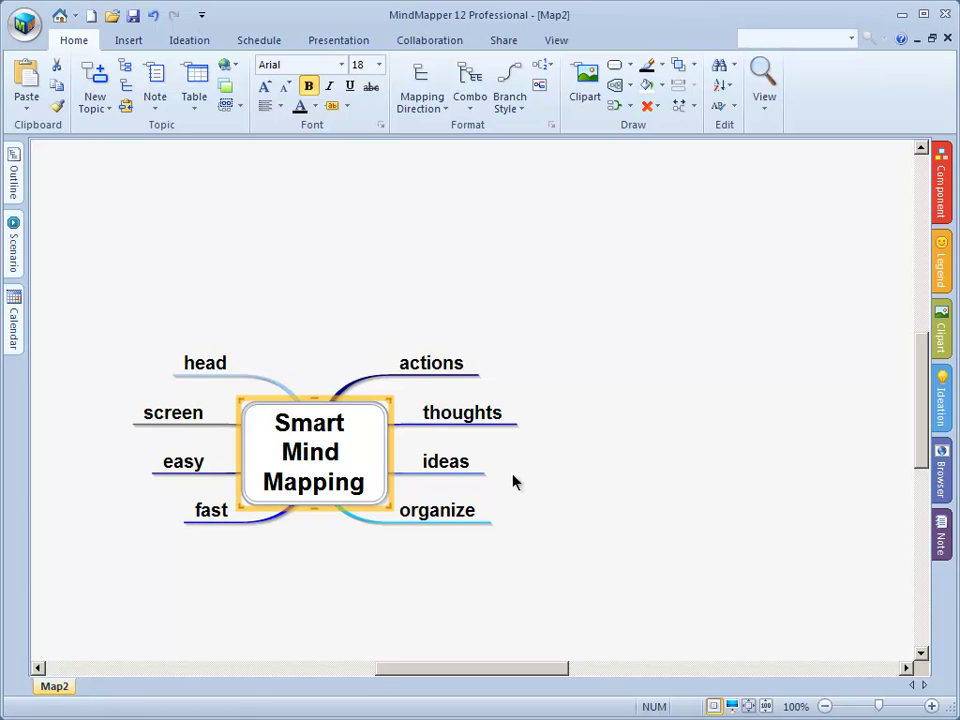
text(use)
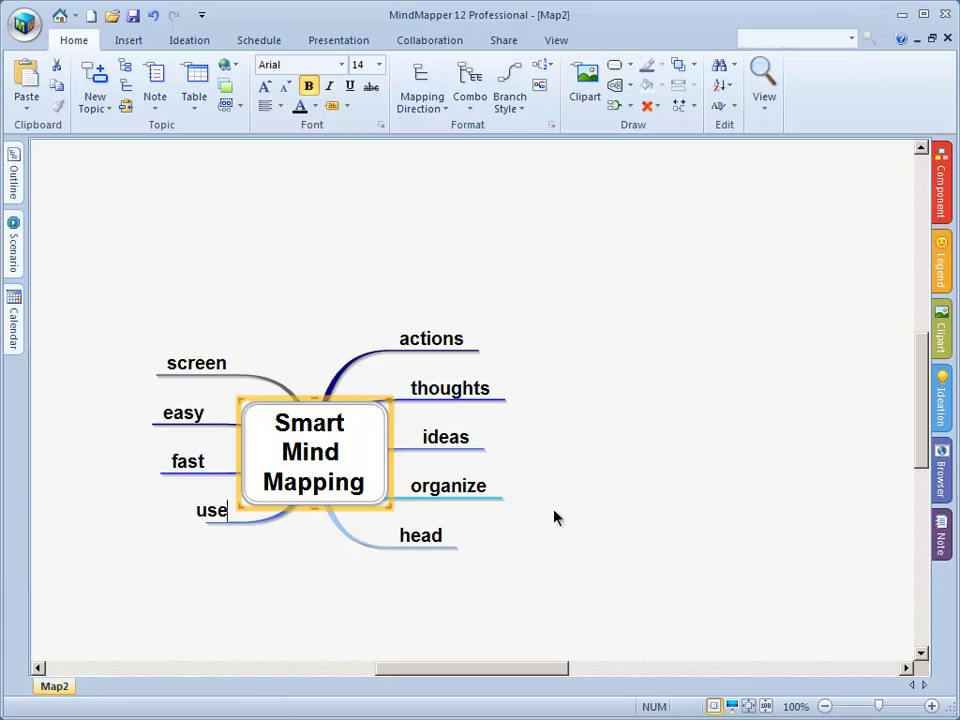
Step: Attach the actions branch as a sub-topic of organize
click(452, 590)
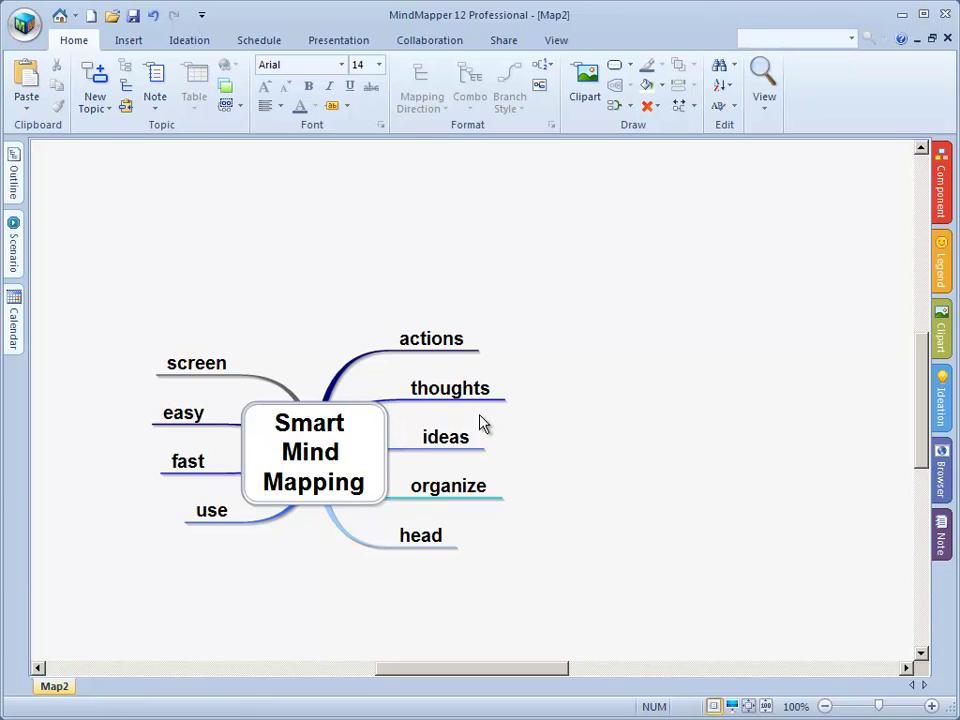
click(443, 345)
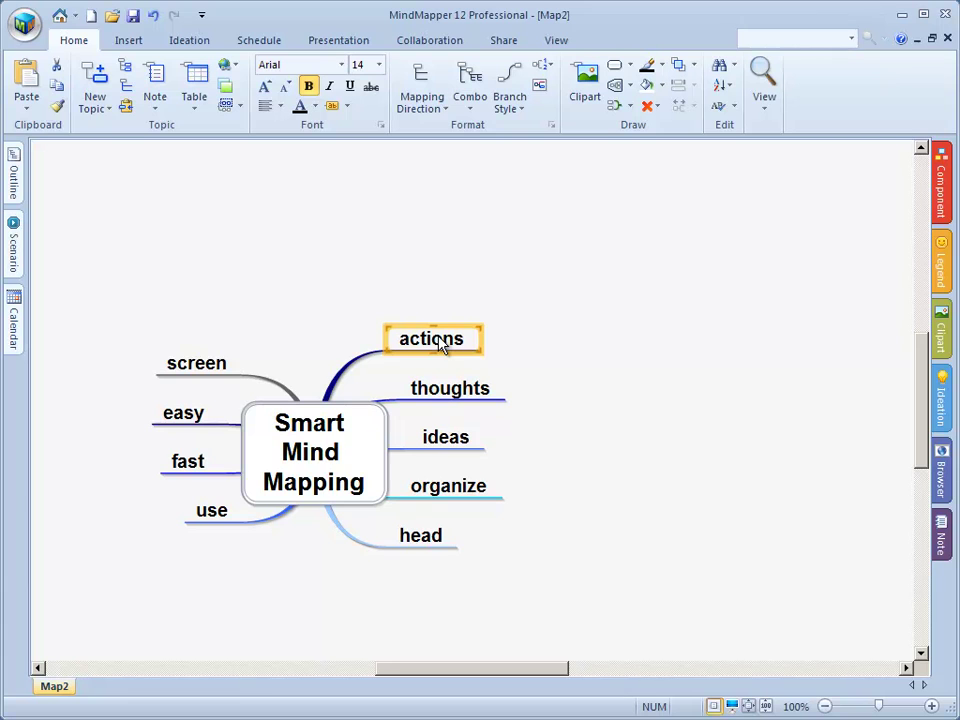
click(444, 346)
drag(444, 346, 500, 500)
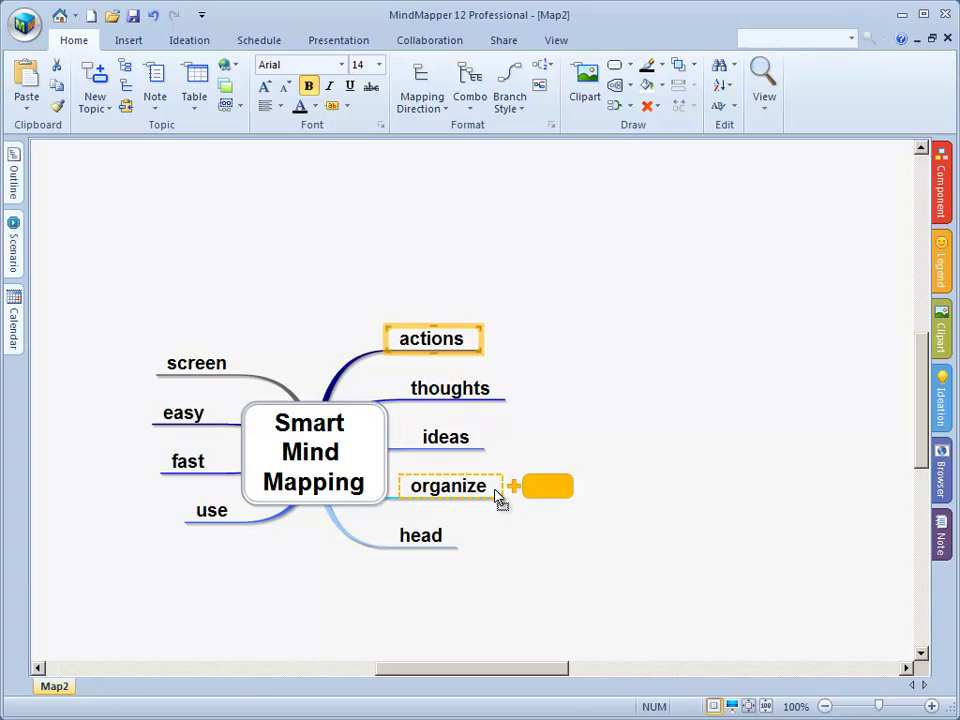
drag(500, 500, 471, 503)
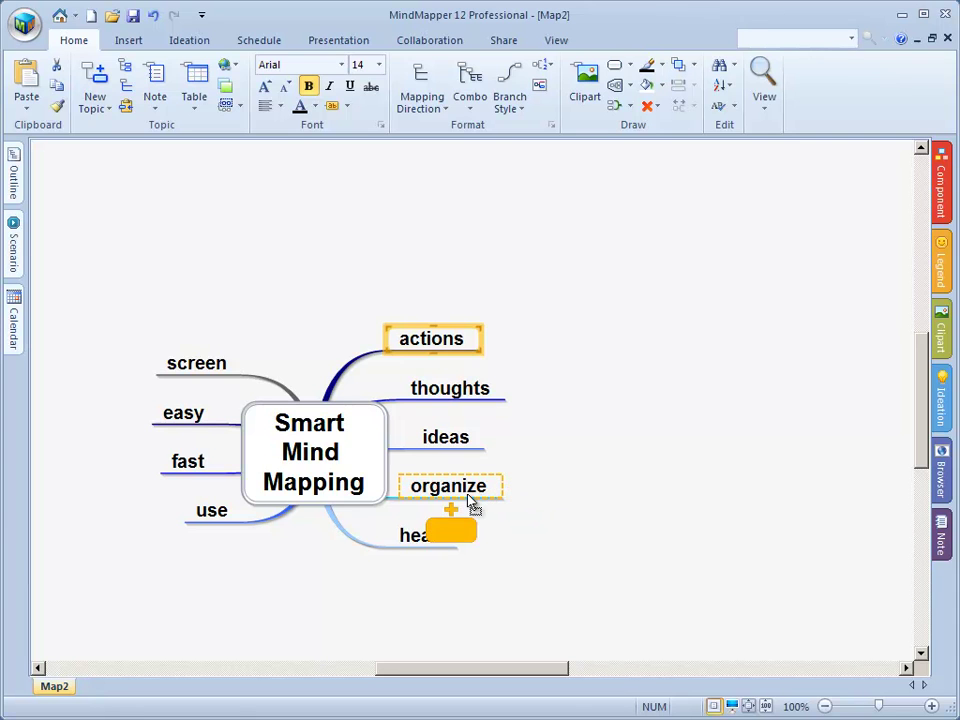
drag(470, 502, 467, 505)
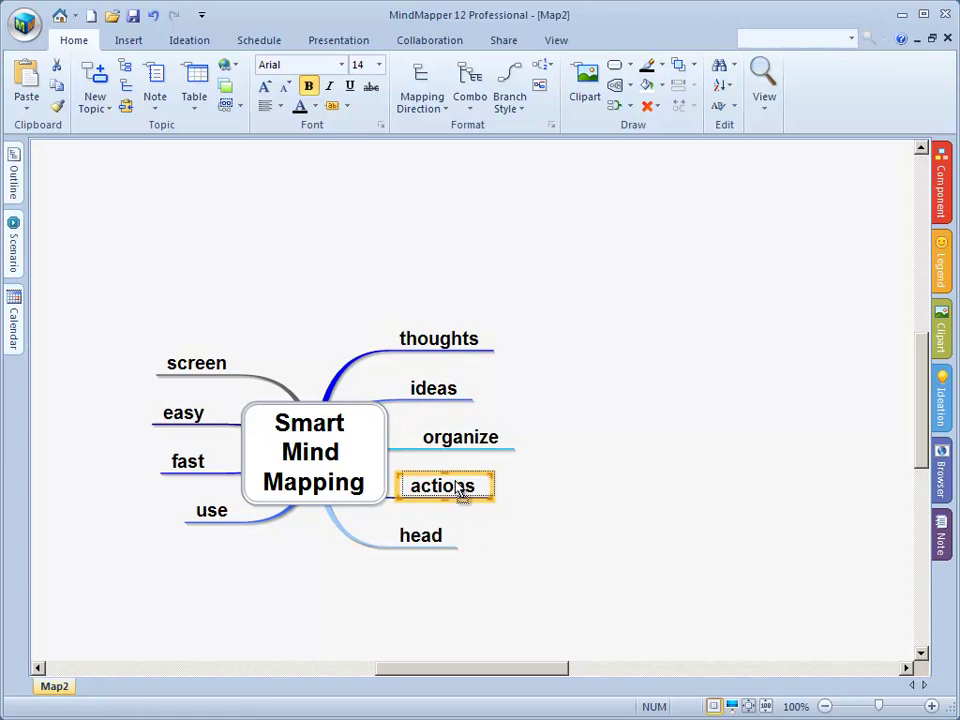
drag(461, 491, 435, 345)
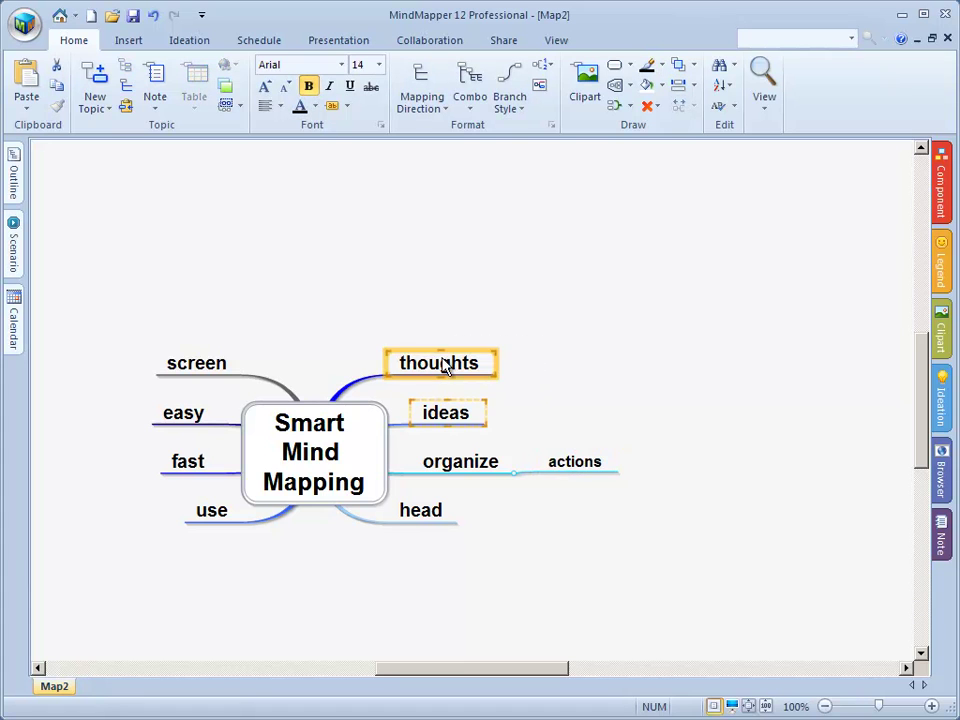
Step: Select thoughts and ideas together and attach them under organize alongside actions
drag(539, 302, 440, 426)
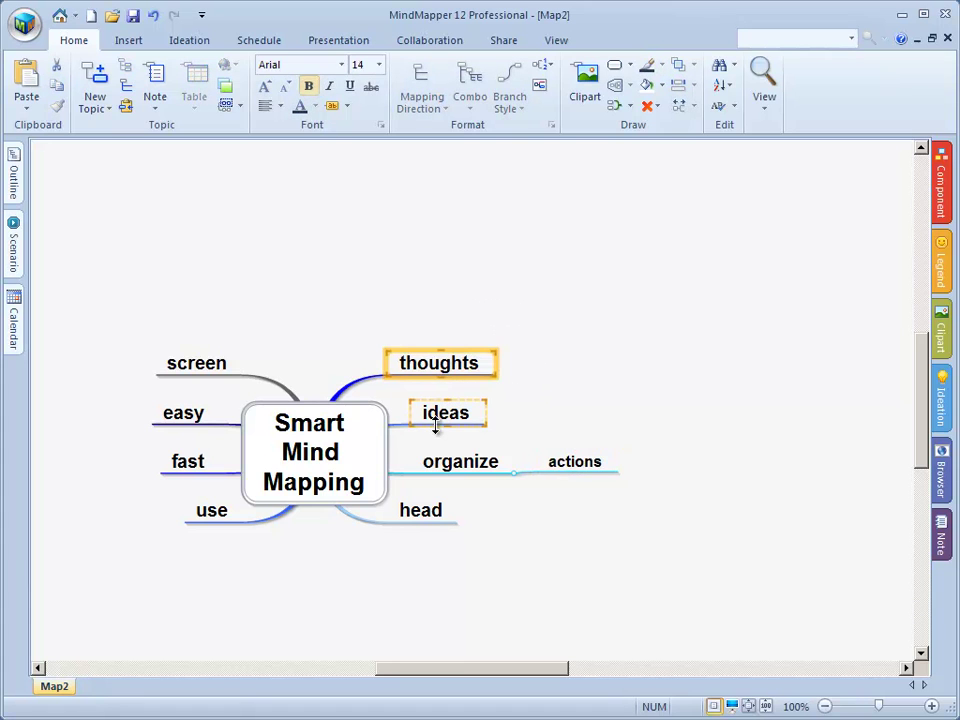
drag(472, 383, 541, 455)
drag(562, 462, 580, 483)
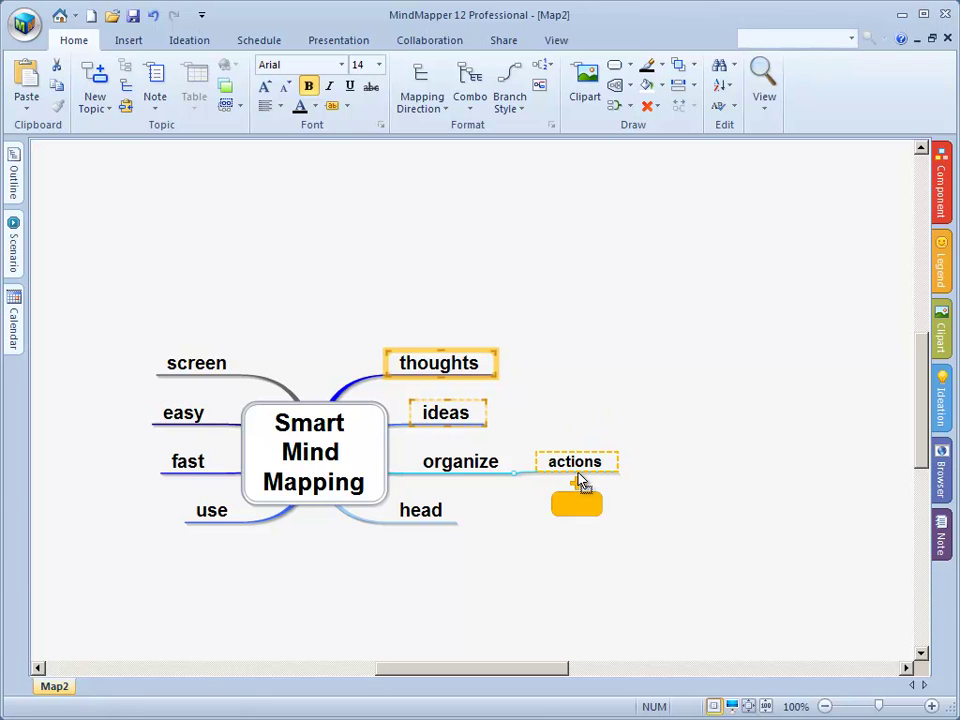
drag(580, 481, 579, 478)
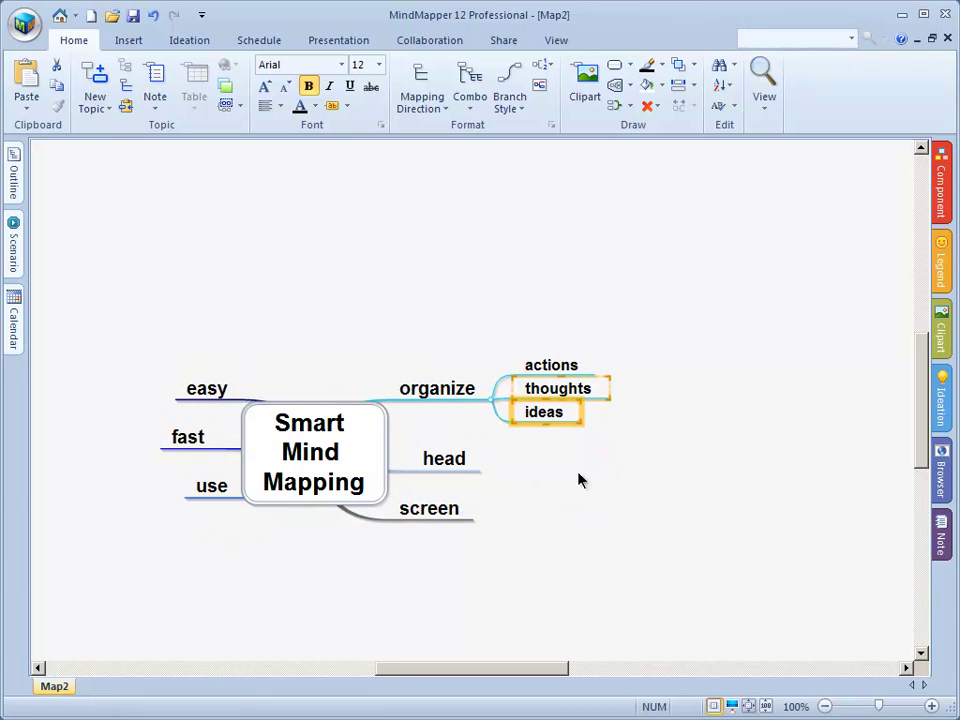
Step: Drag screen onto head, then place fast and easy beneath use on the left
click(614, 451)
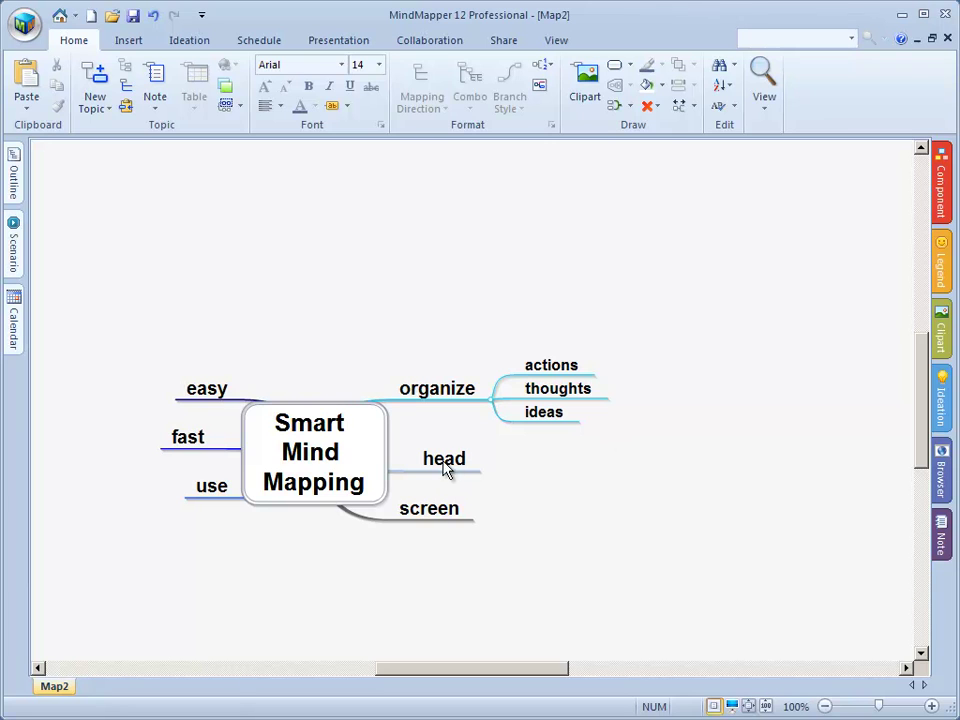
drag(437, 512, 473, 463)
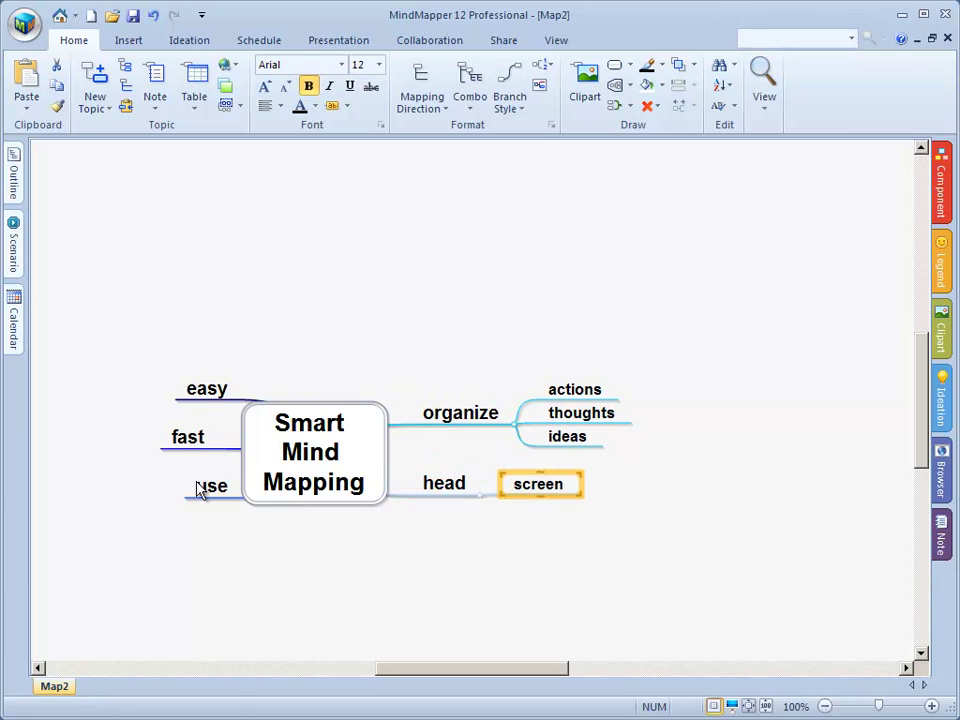
drag(189, 439, 139, 482)
click(183, 410)
click(158, 500)
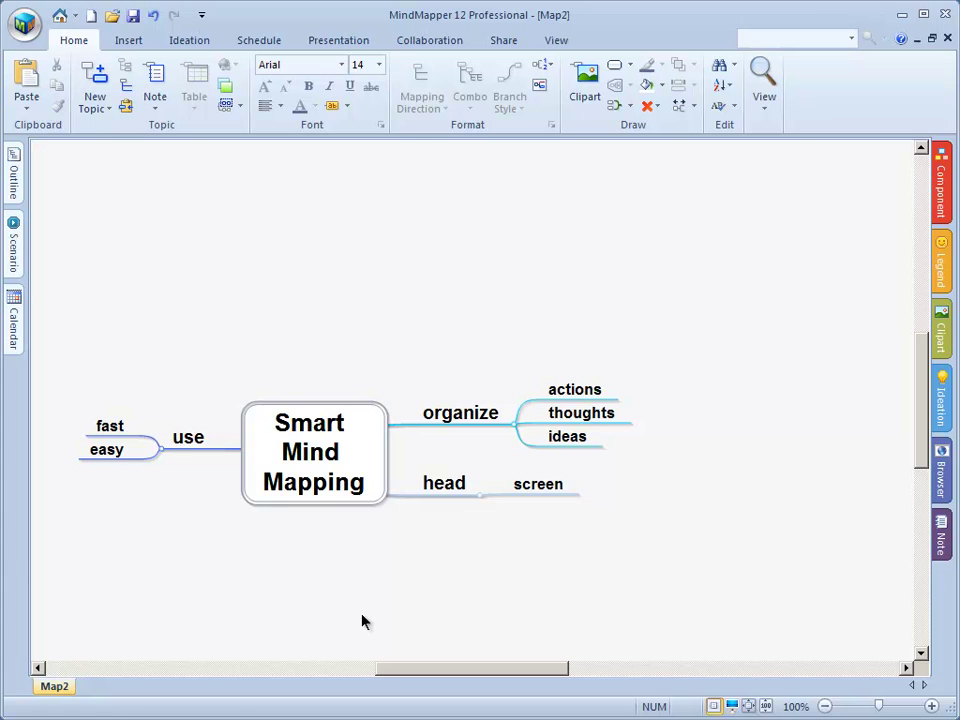
Step: Insert a main topic reading 'long lines of text which are not really practical'
click(332, 484)
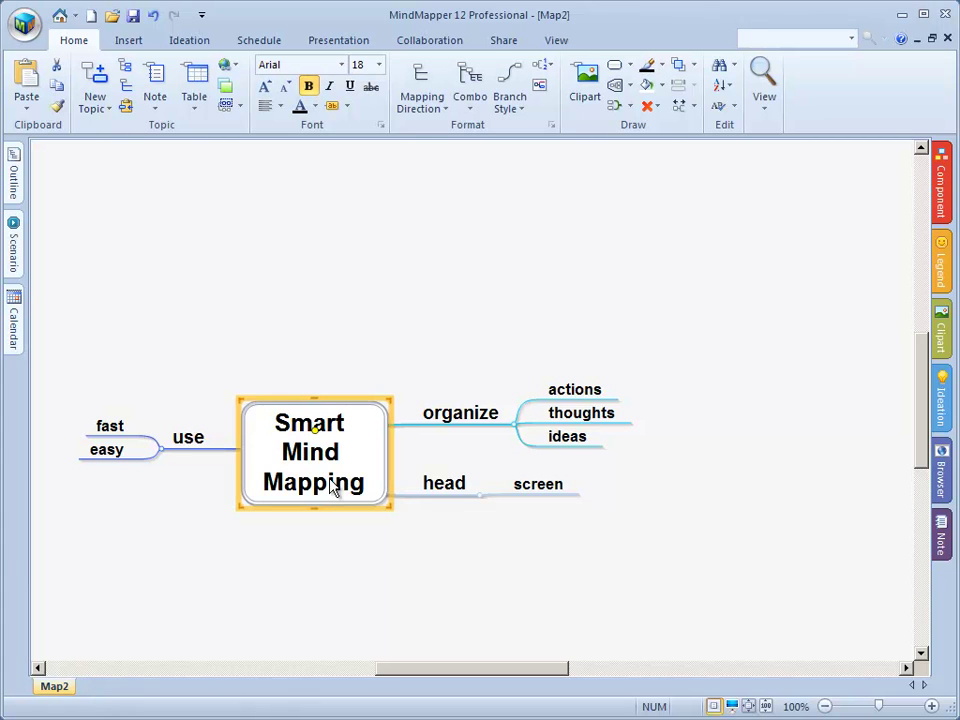
key(Insert)
text(long)
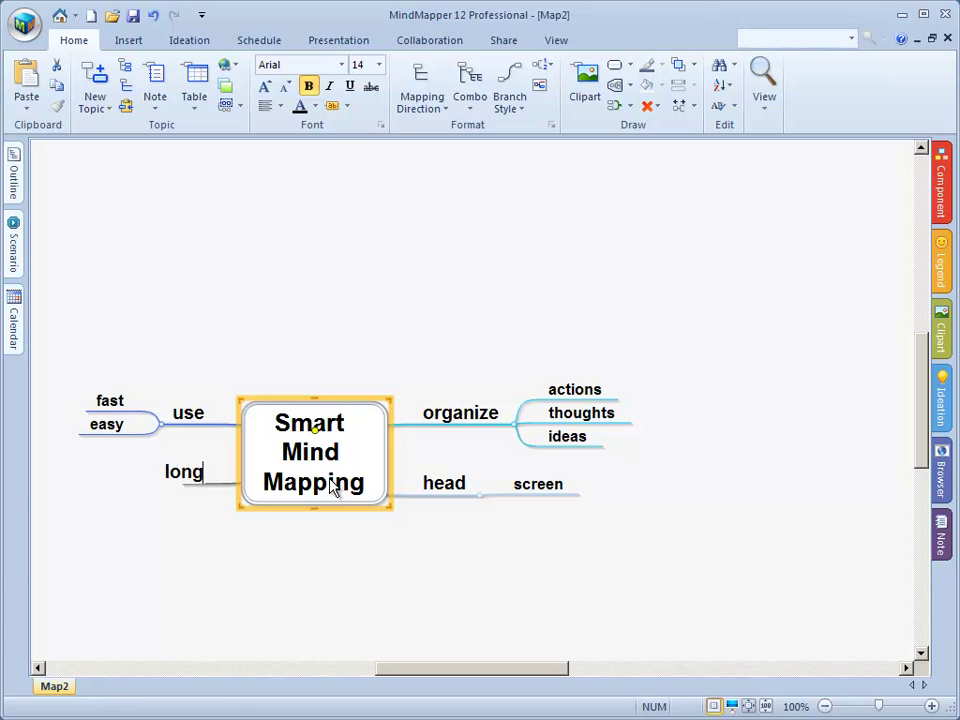
text( lines of te)
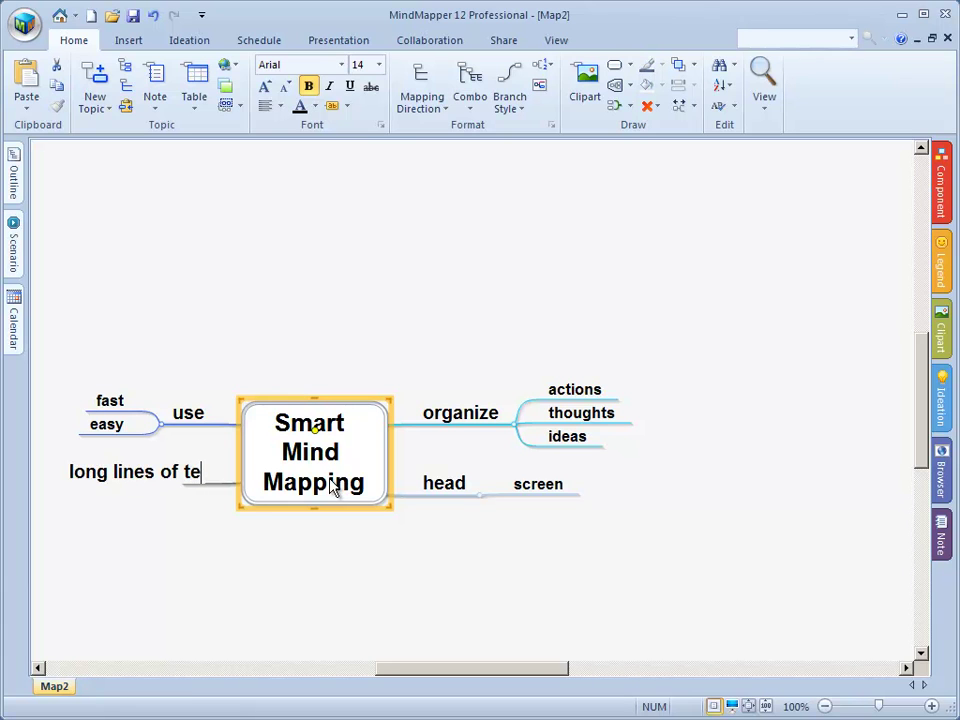
text(xt whc)
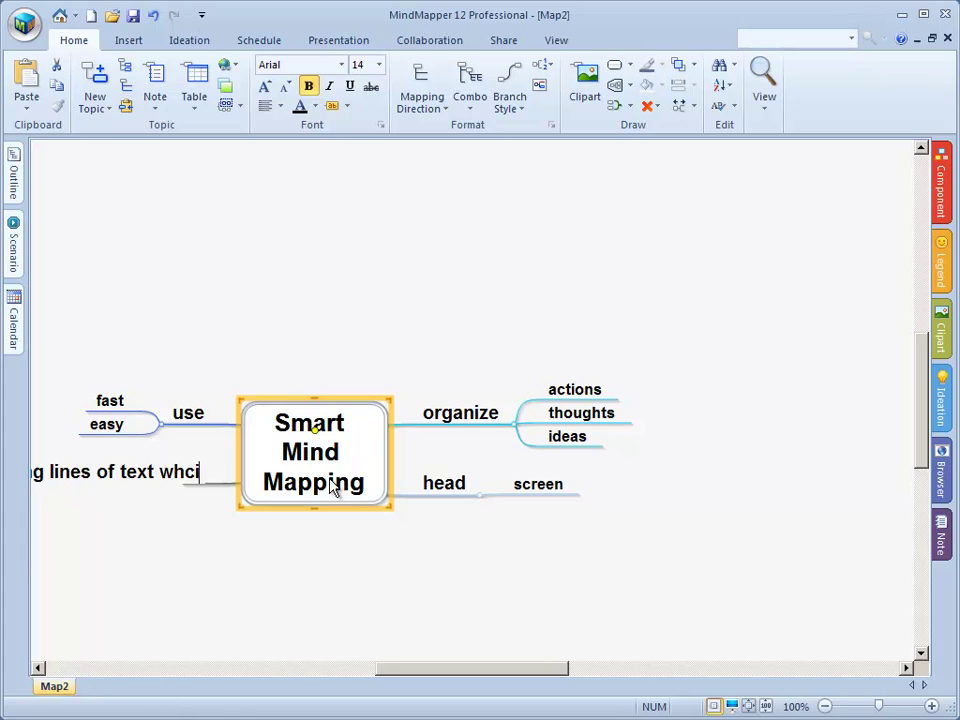
key(BackSpace)
text(ich are no)
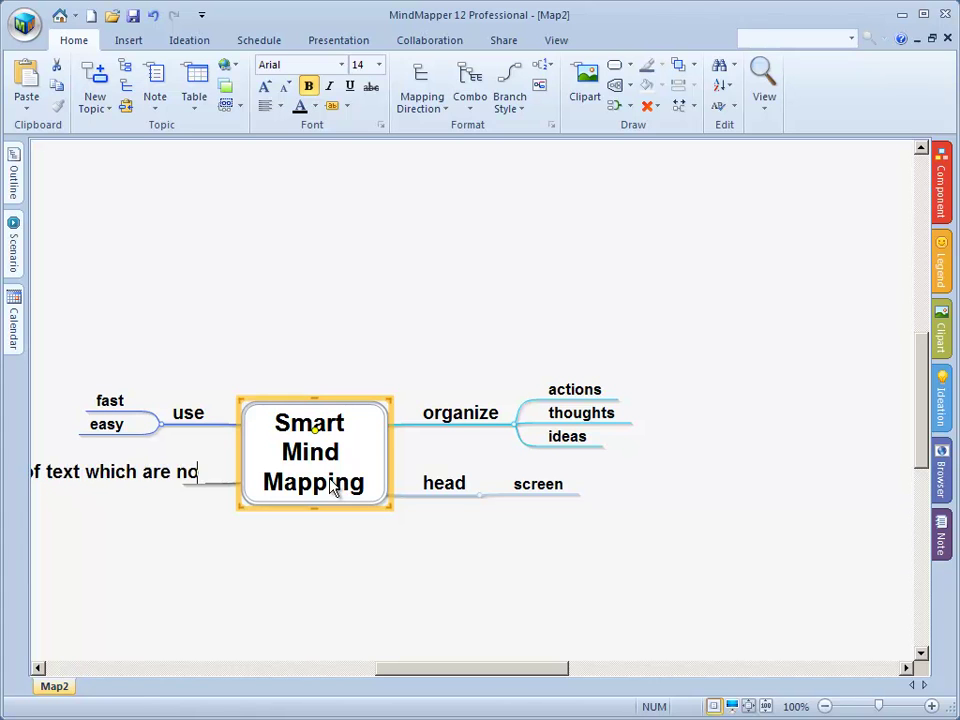
text(t read)
key(BackSpace)
text(lly )
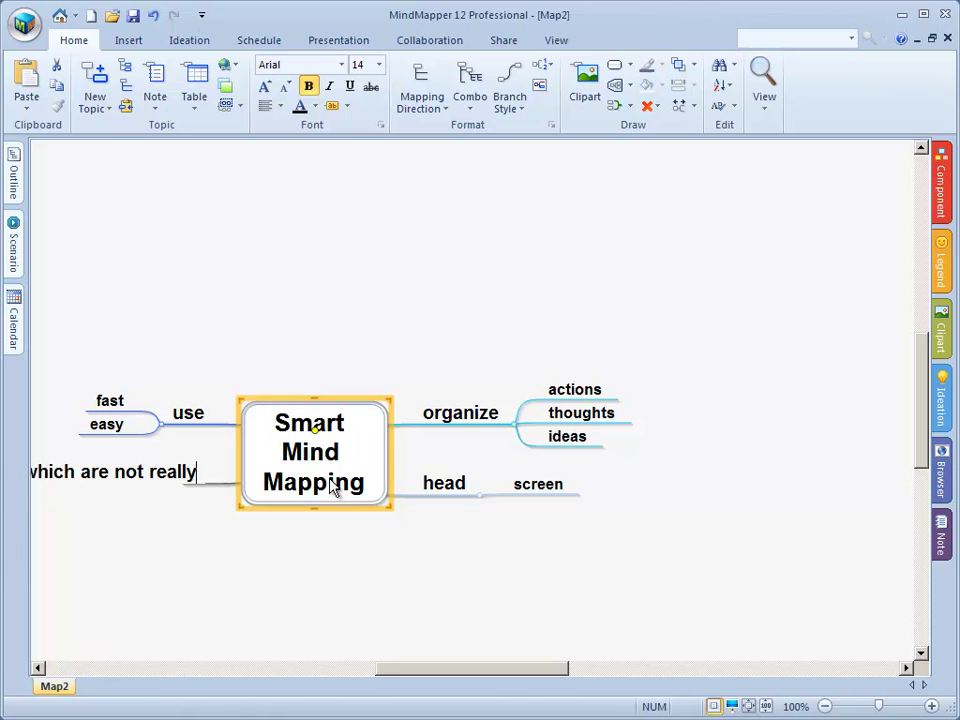
text(practical)
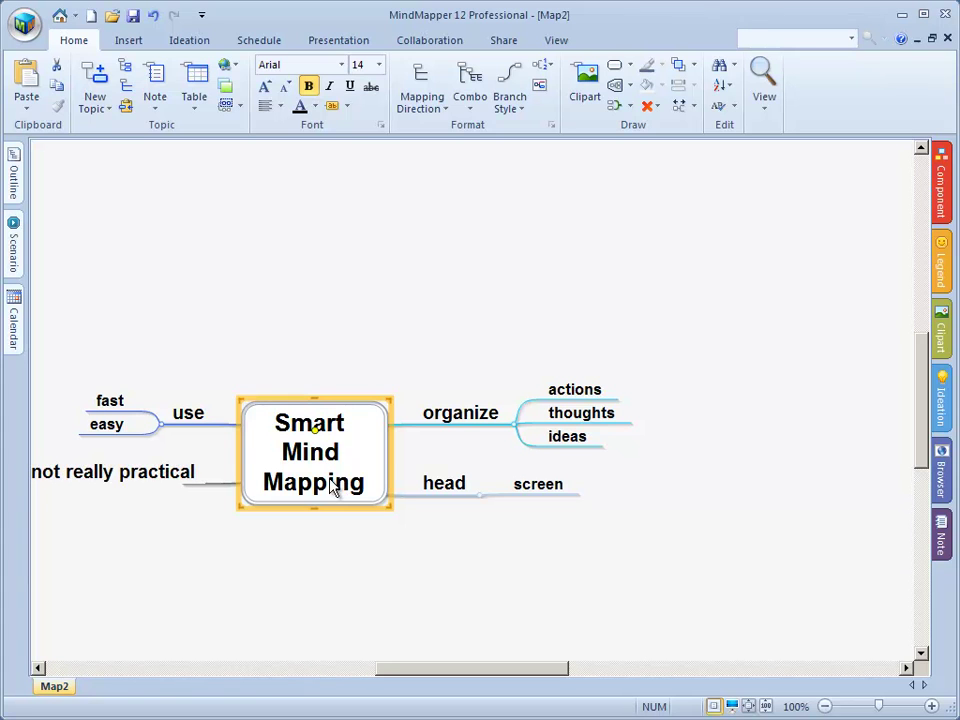
click(324, 529)
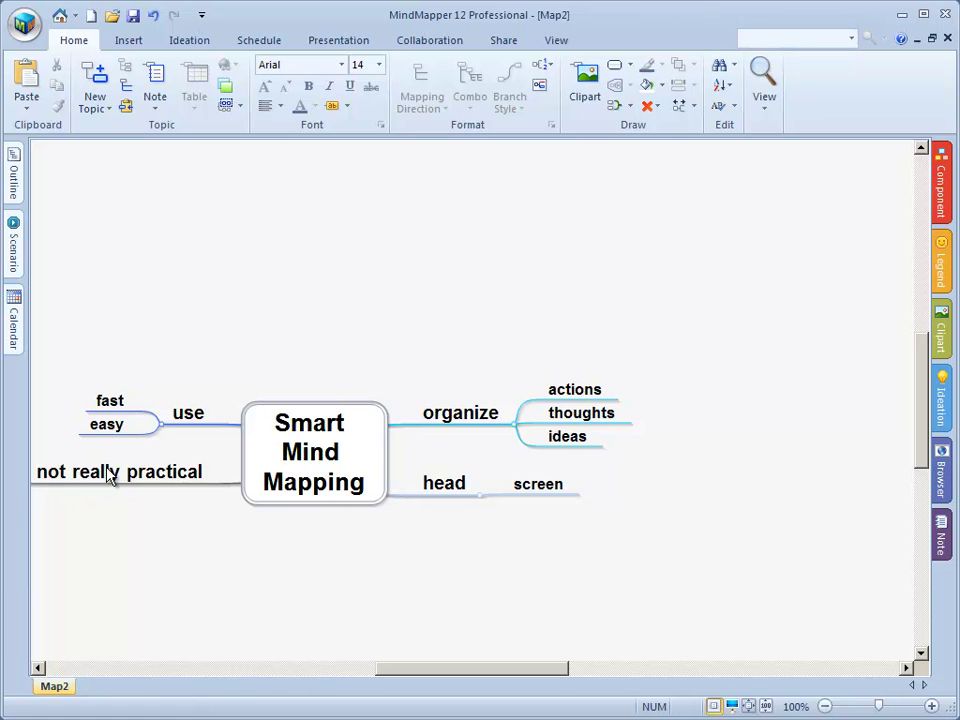
Step: Shift the map right and add sub-topics under the long-text topic
drag(310, 455, 336, 446)
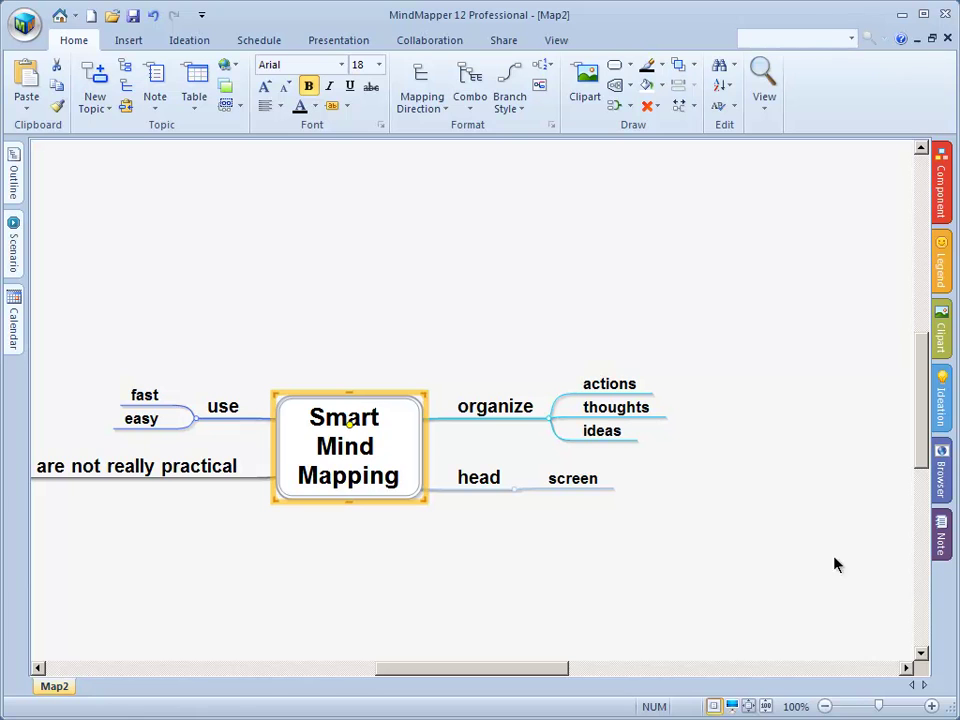
click(474, 244)
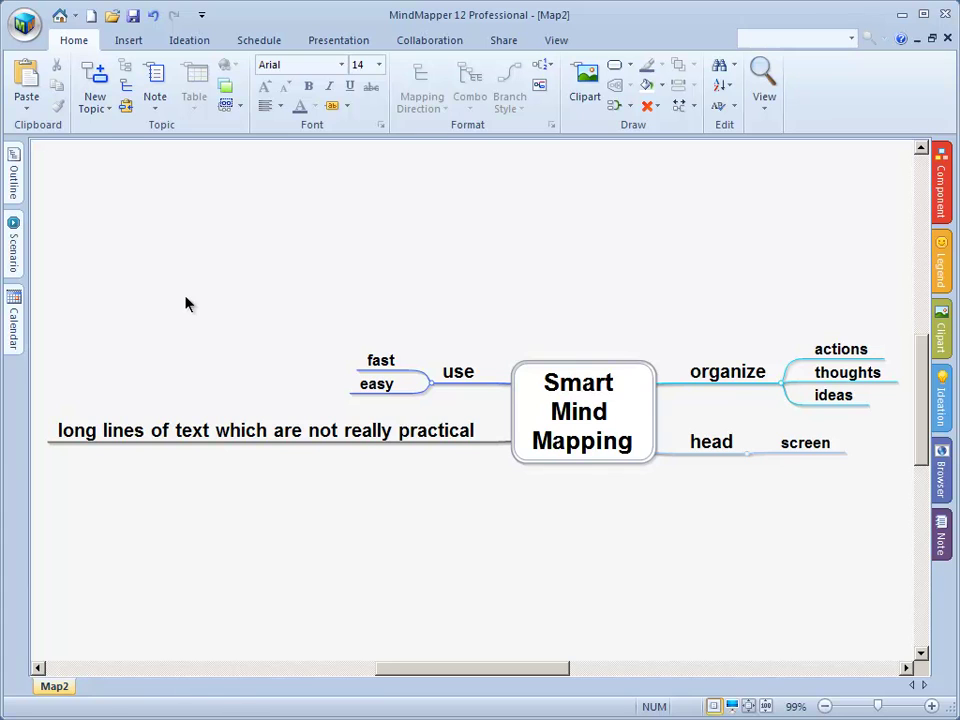
click(420, 436)
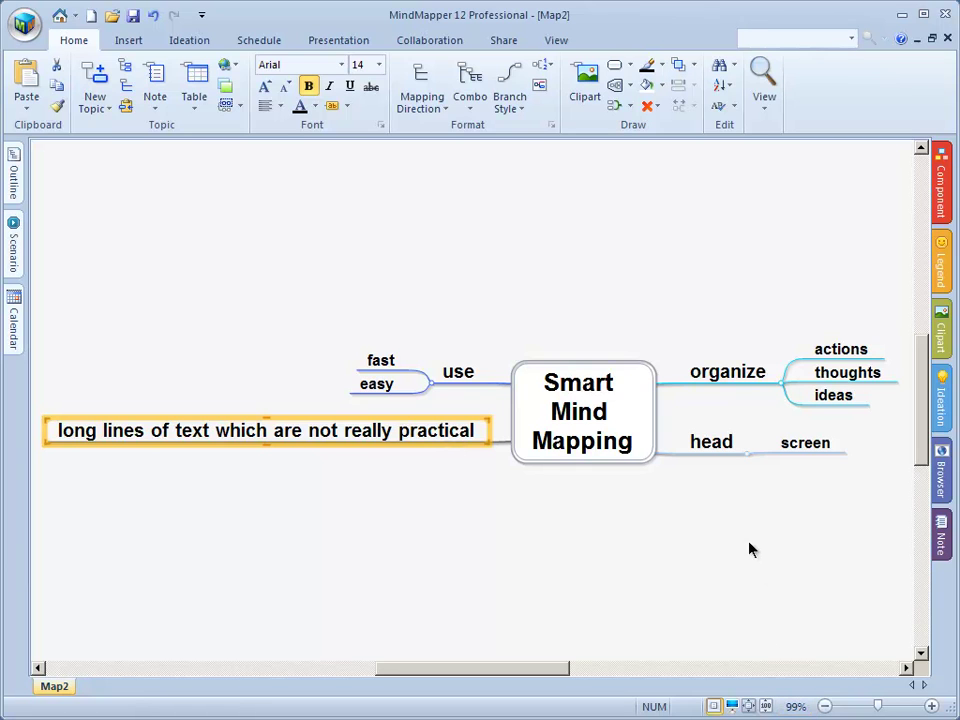
click(434, 504)
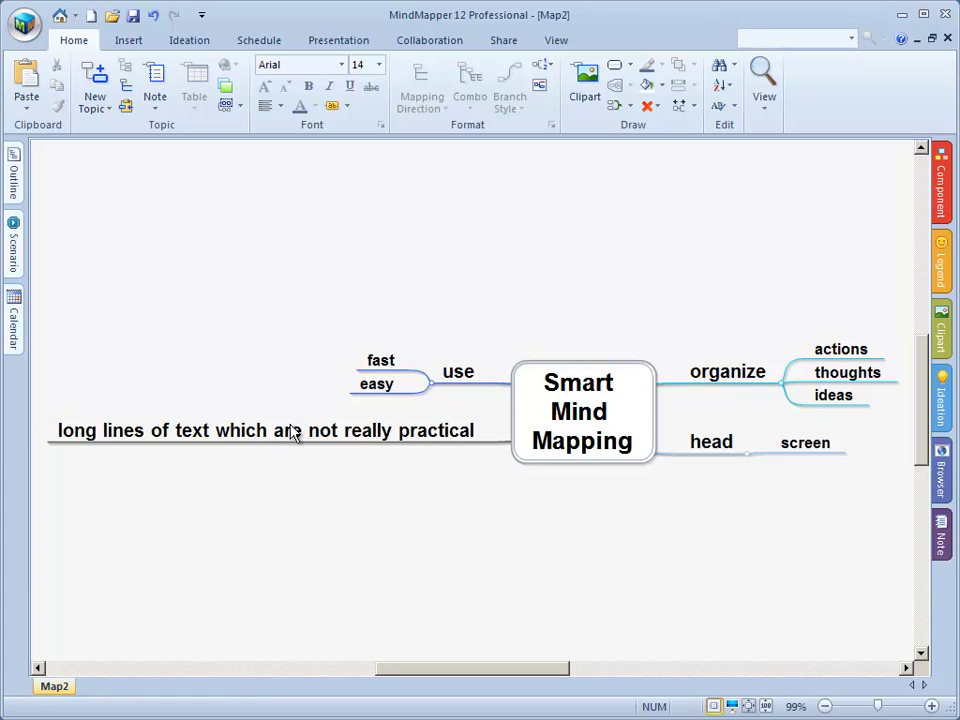
click(308, 432)
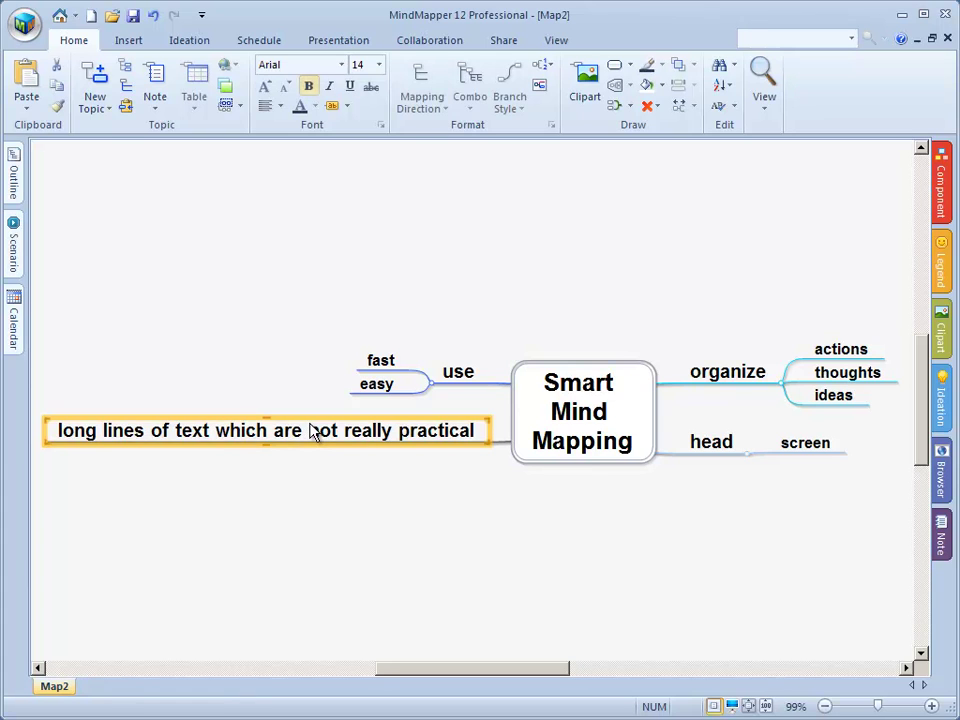
click(285, 480)
click(213, 441)
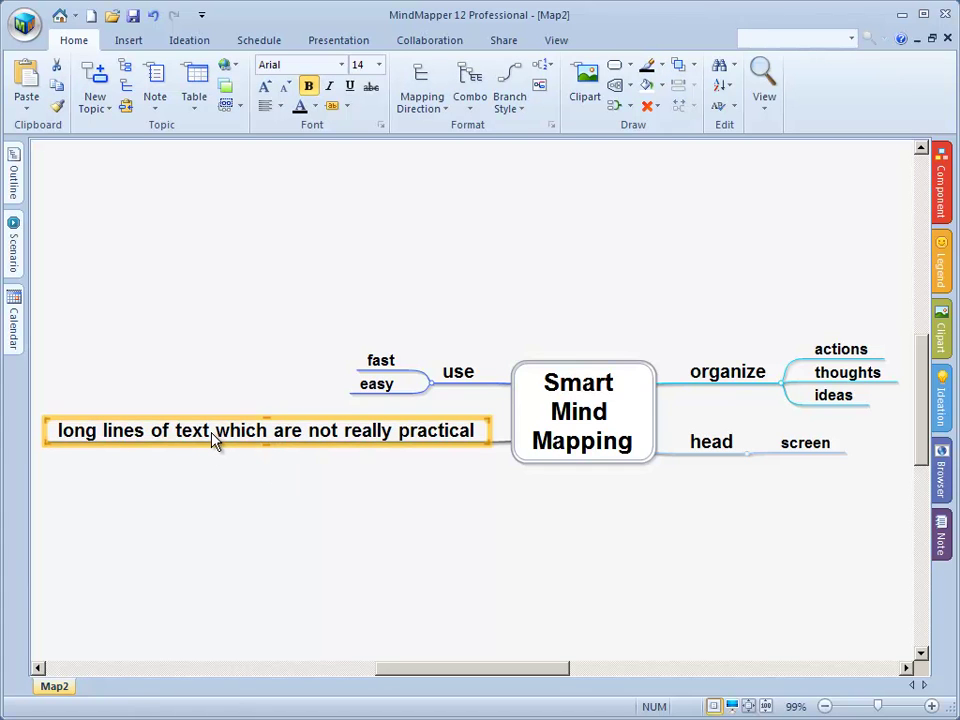
key(Escape)
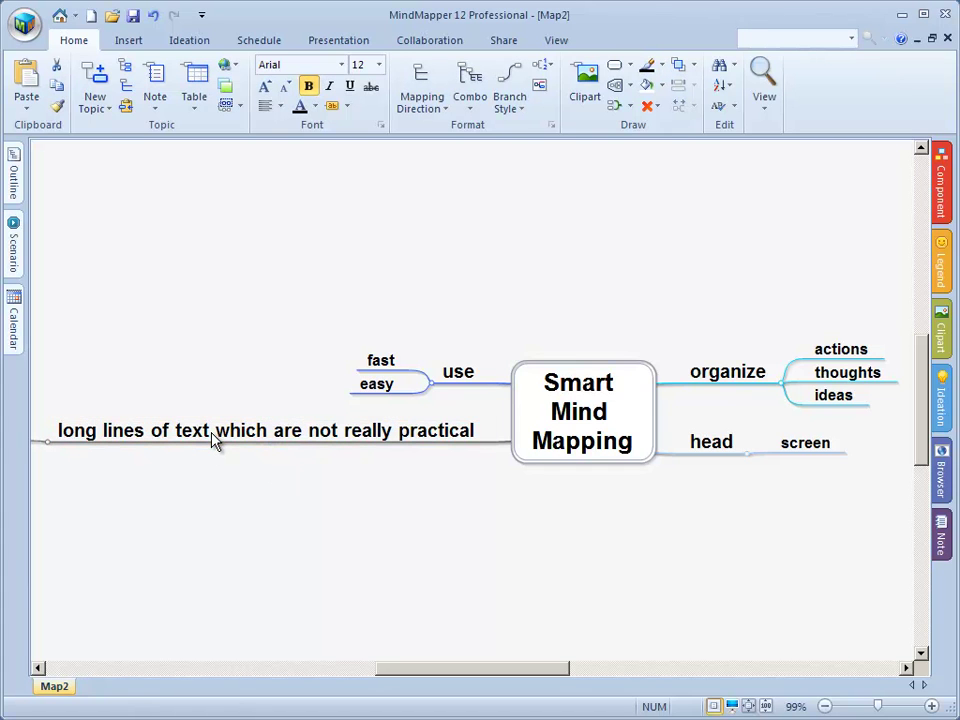
click(213, 441)
key(Escape)
Step: Zoom out, select the long-text sub-topics and paste child topics under them
click(213, 441)
click(434, 581)
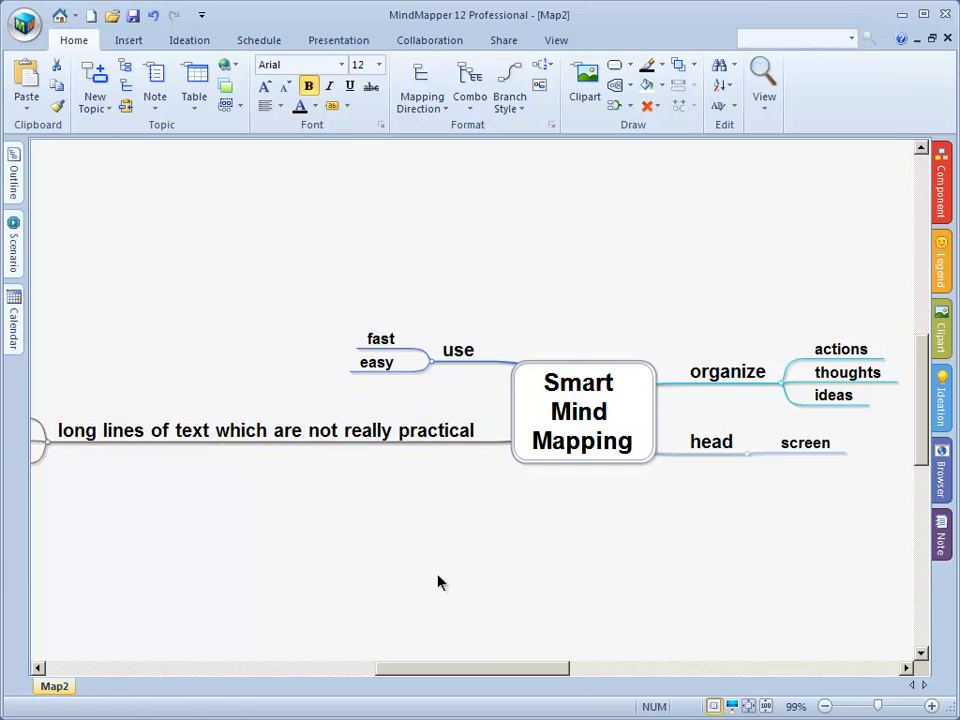
scroll(437, 582, down, 3)
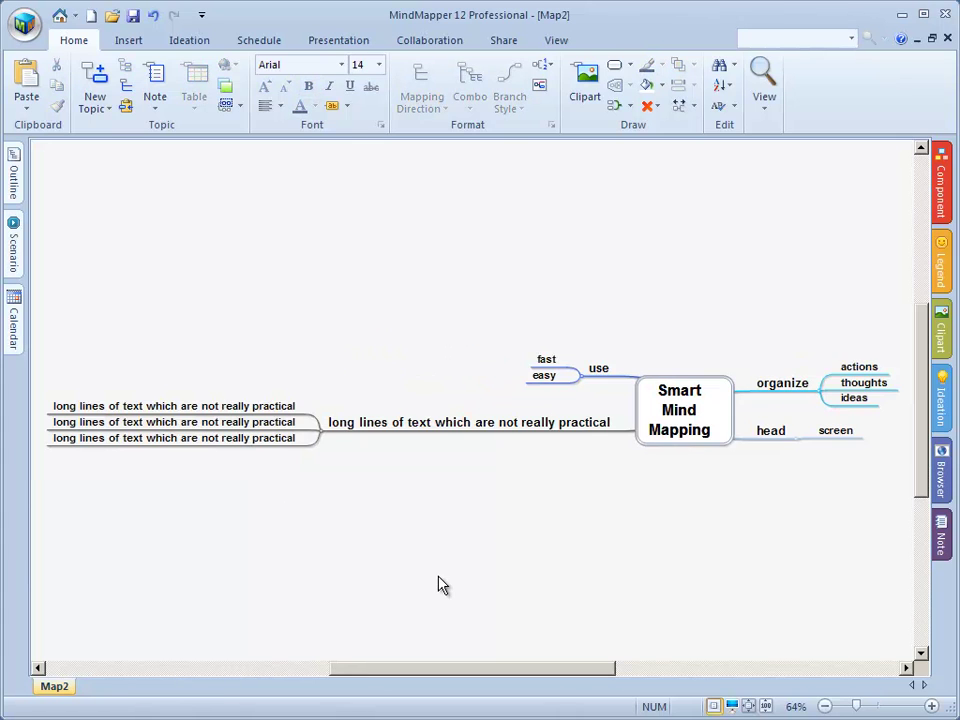
click(246, 405)
click(246, 405)
ctrl+click(228, 441)
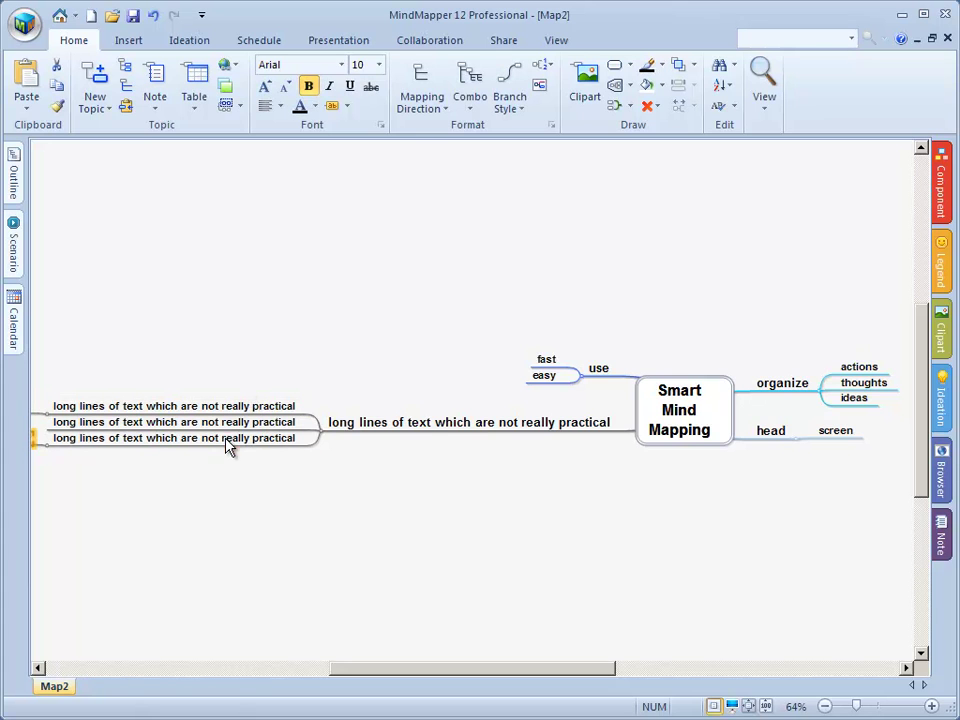
key(ctrl+v)
scroll(471, 585, down, 1)
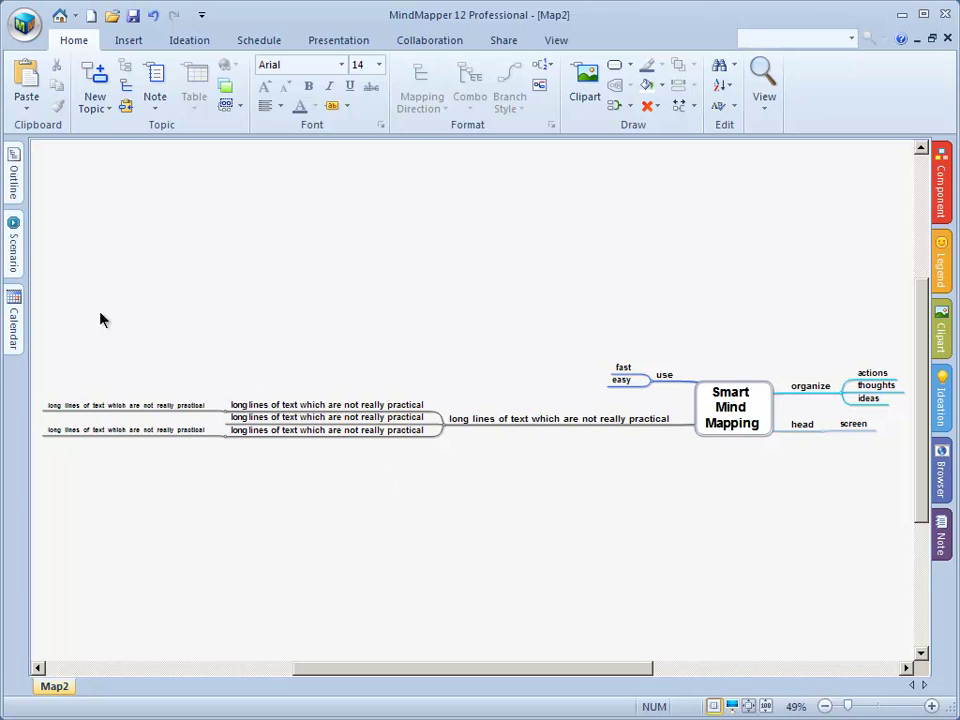
Step: Marquee-select the six repeated long-text topics on the left and delete them
drag(111, 328, 391, 510)
drag(36, 364, 439, 501)
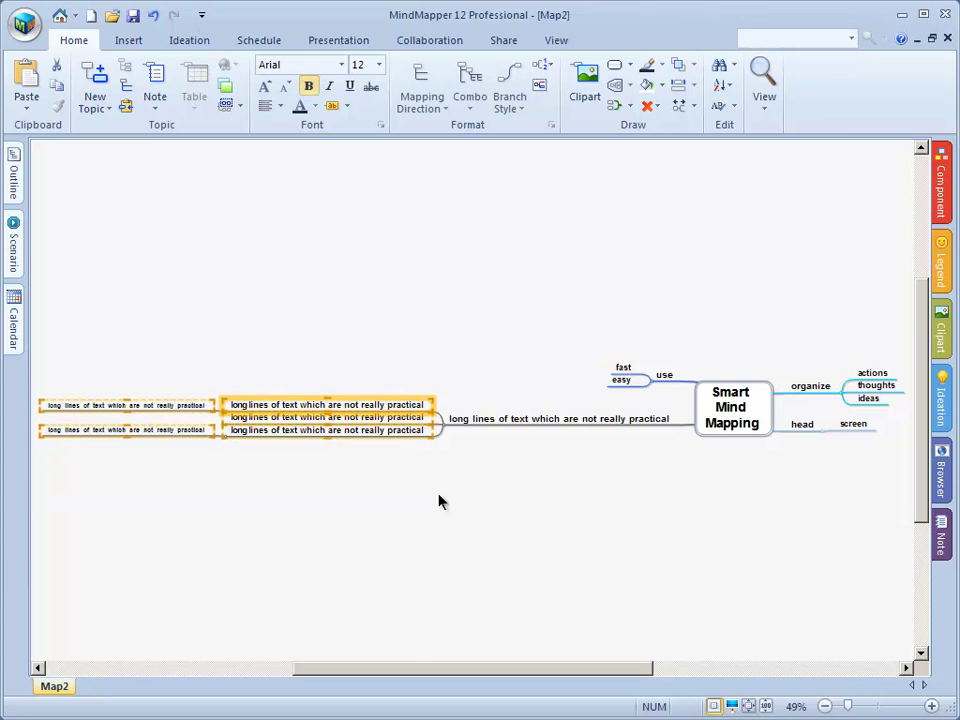
key(Delete)
click(538, 508)
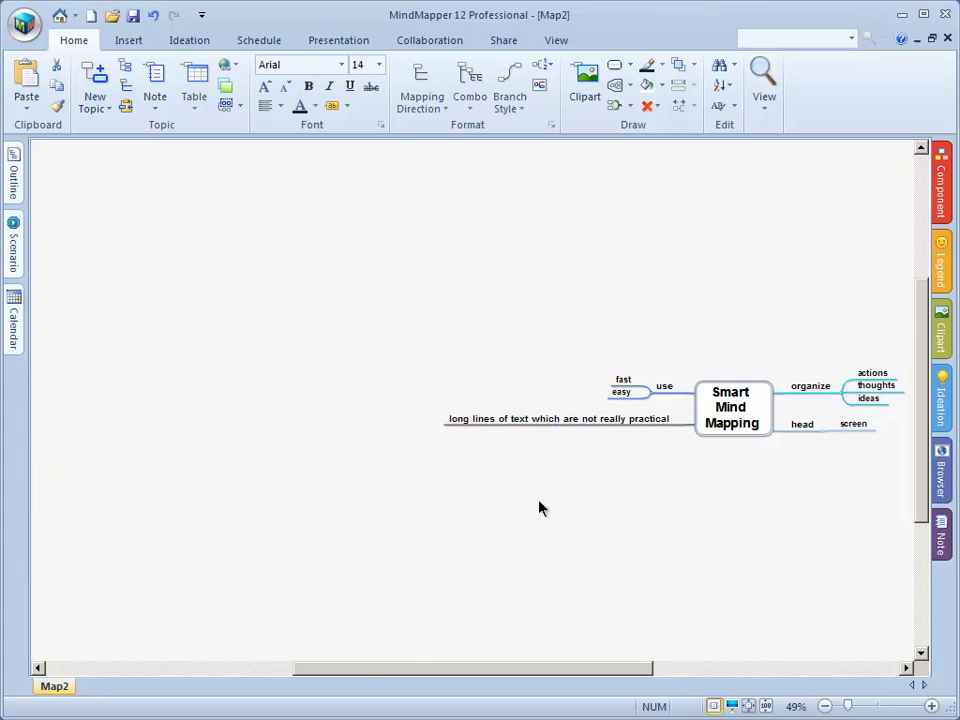
Step: Open the note panel for the long-text topic, then close it again
scroll(543, 510, up, 5)
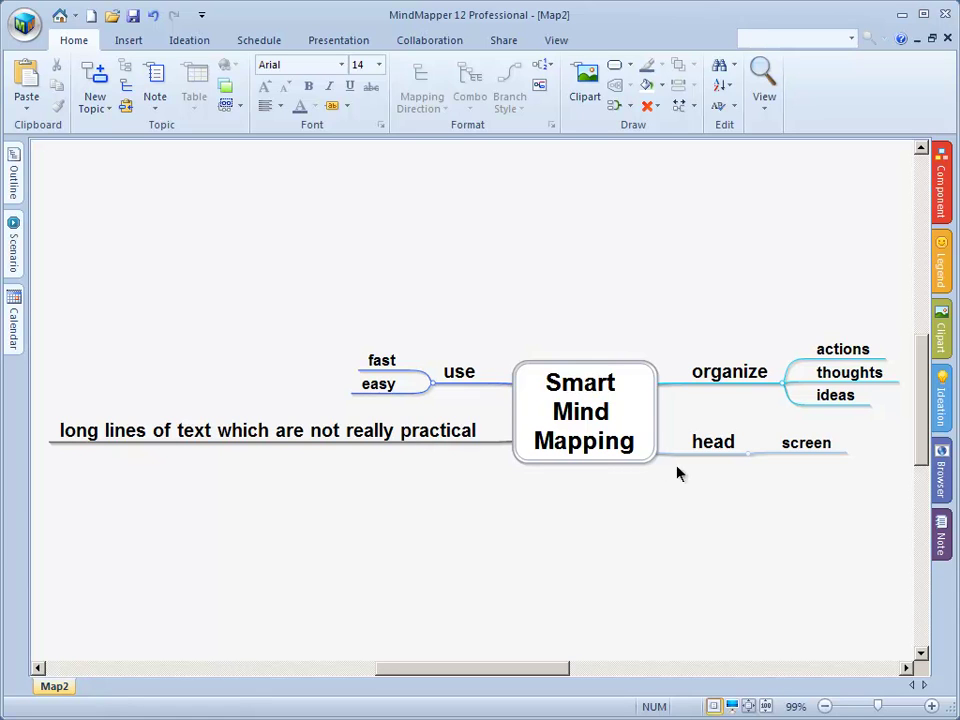
click(943, 545)
click(431, 430)
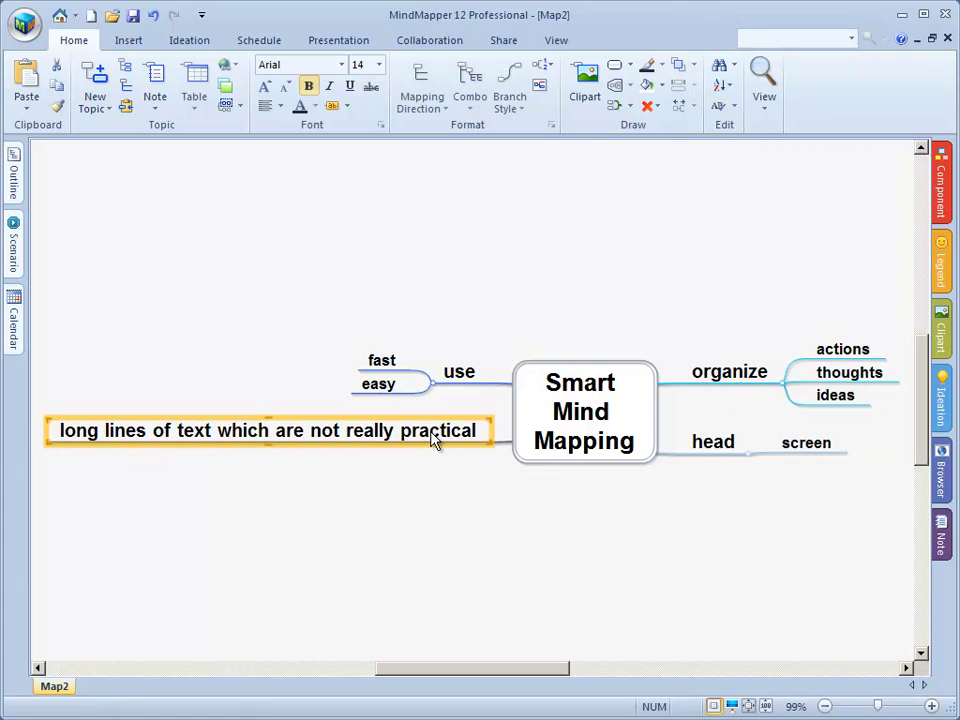
click(941, 540)
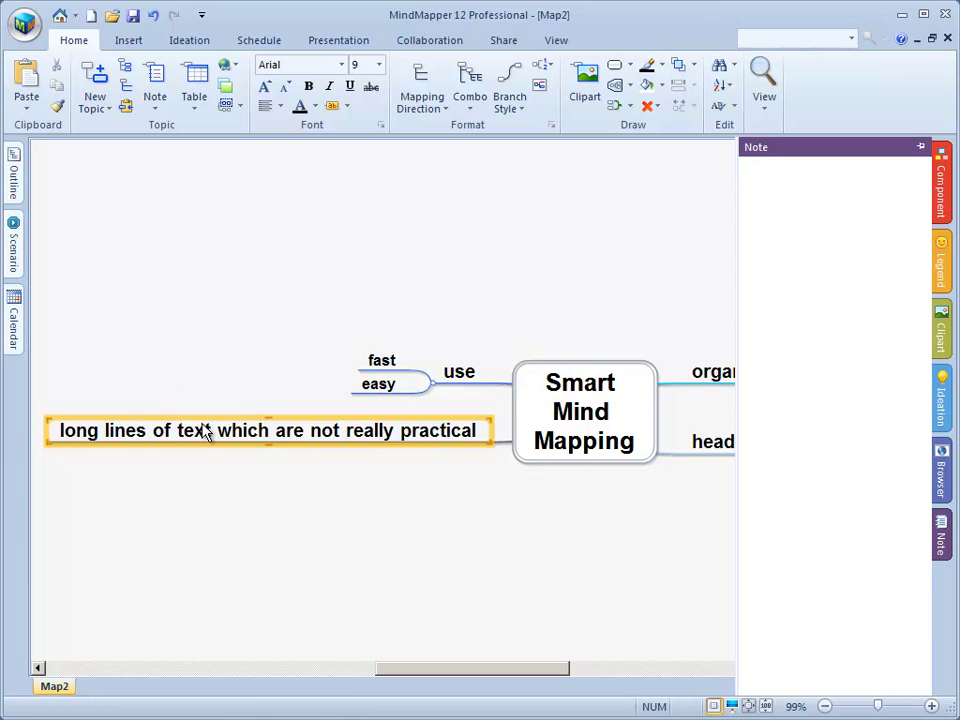
click(272, 501)
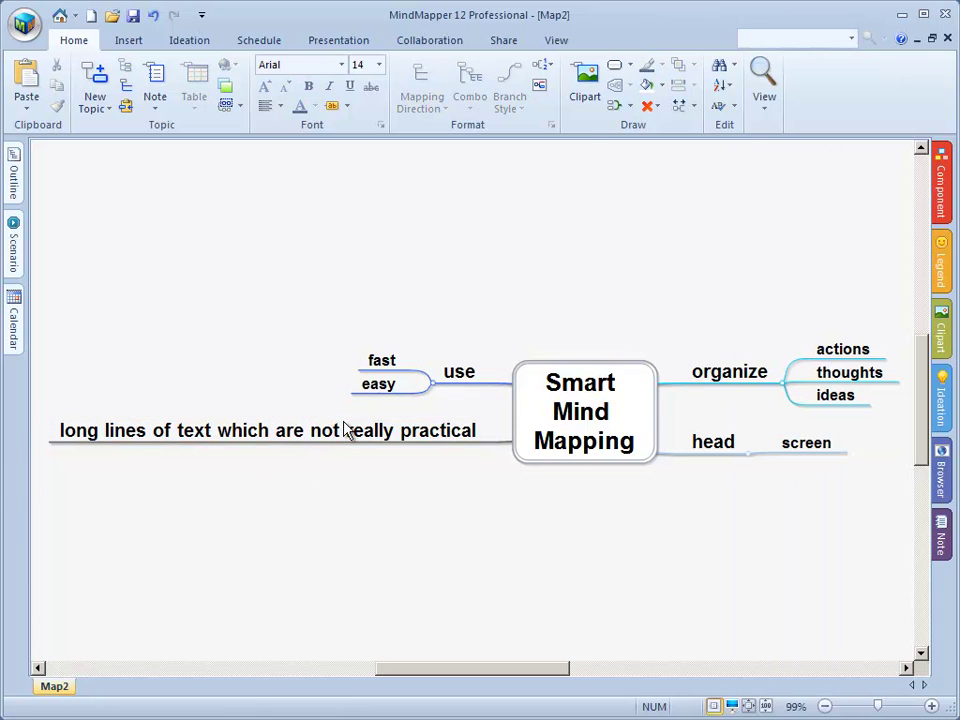
Step: Replace the topic's long sentence with the single word 'lines'
click(400, 435)
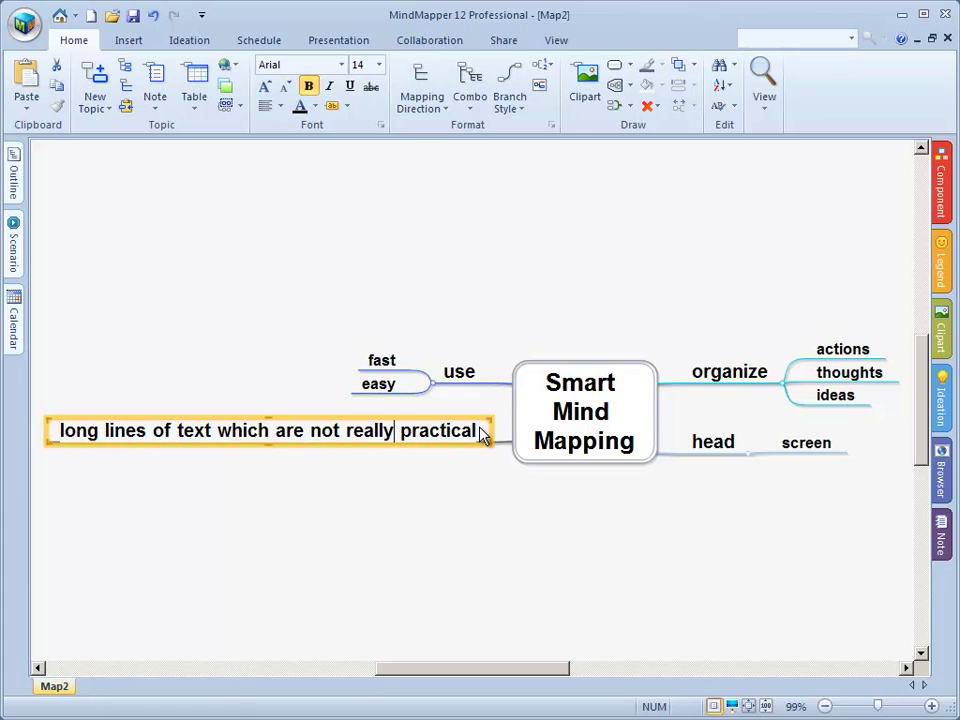
drag(480, 435, 41, 423)
key(ctrl+c)
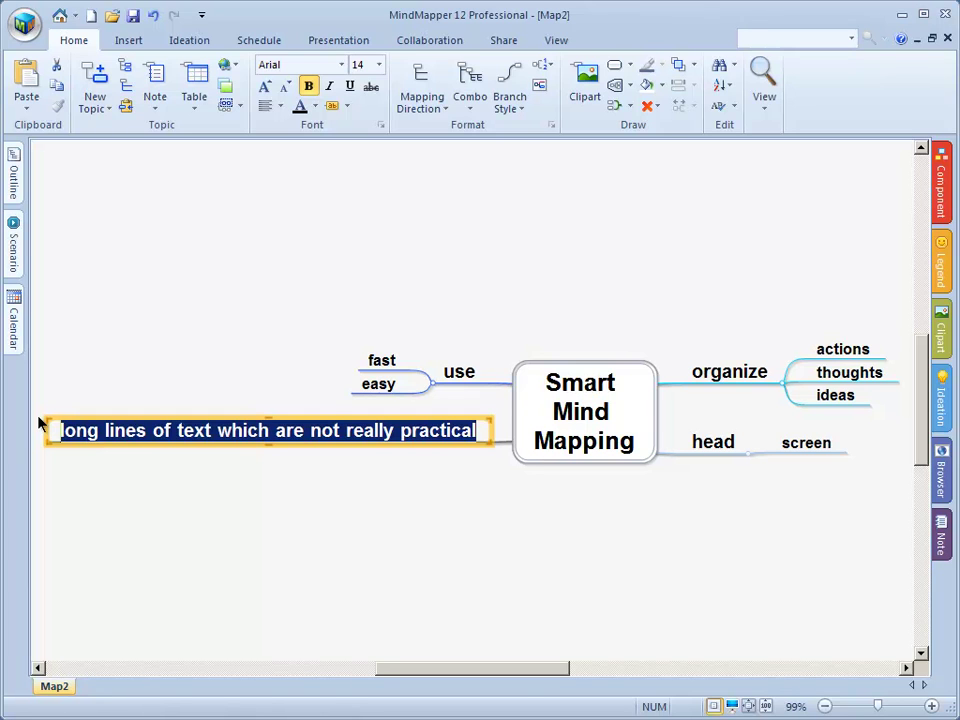
key(BackSpace)
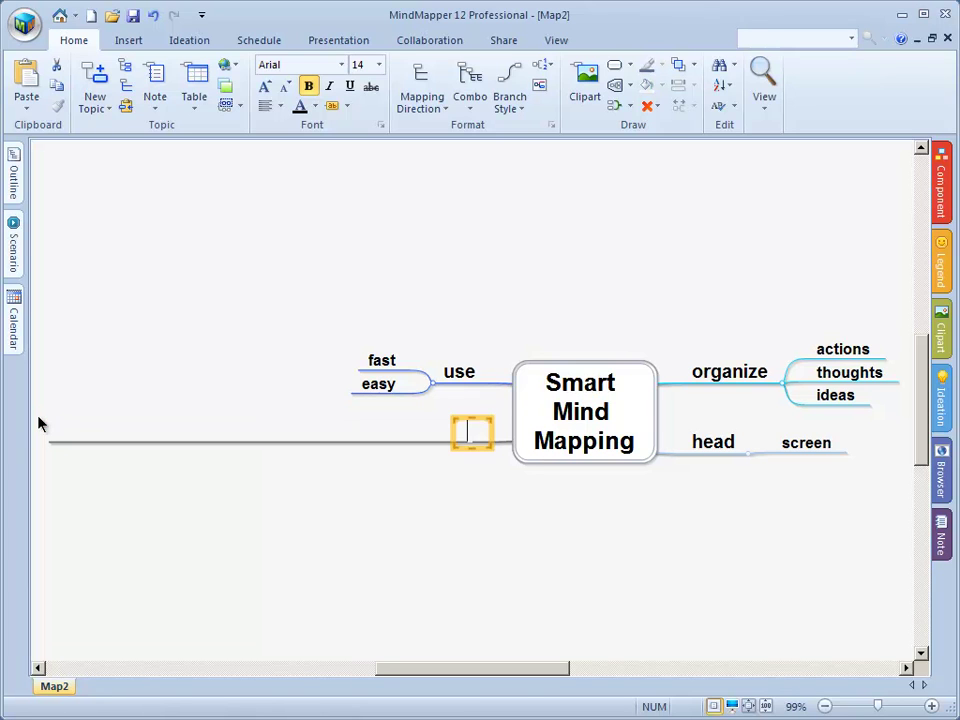
text(lines)
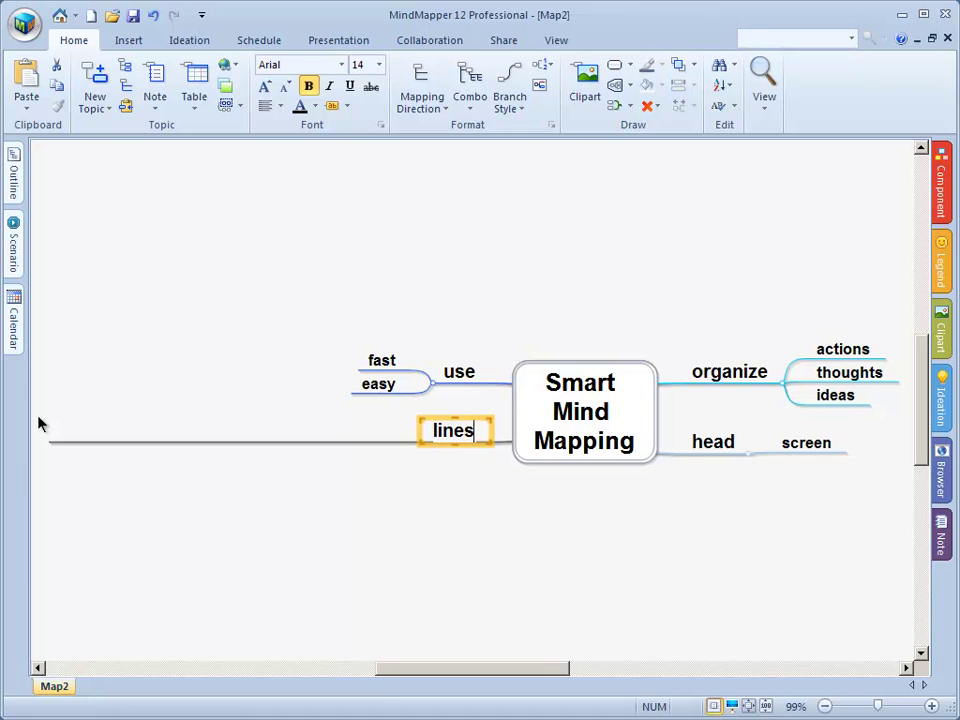
key(Return)
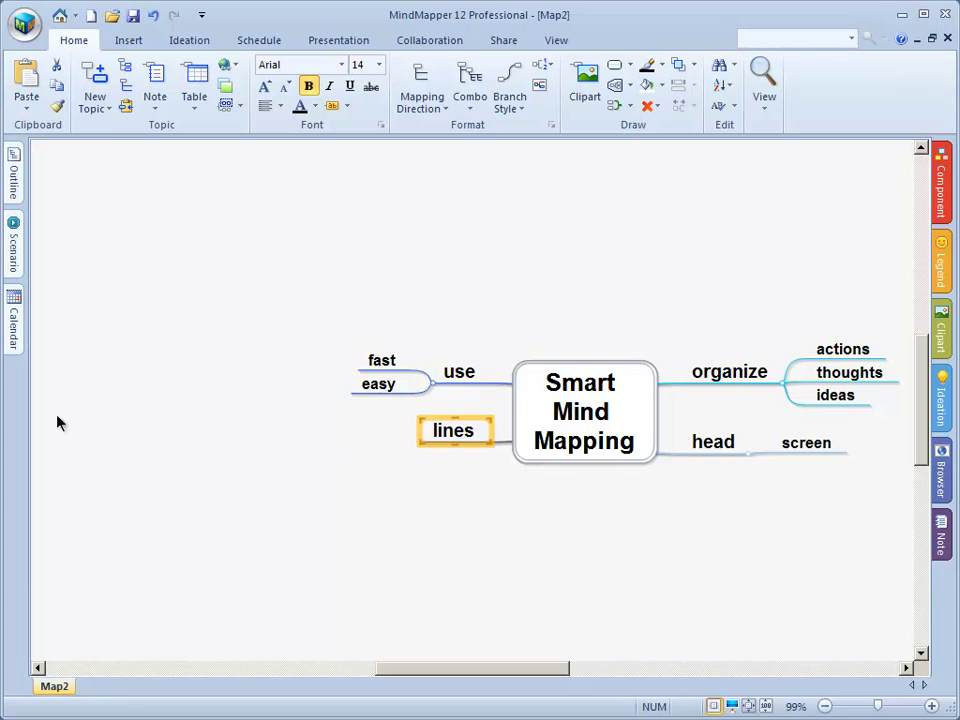
Step: Paste 'long lines of text which are not really practical' into the lines topic's note
click(942, 540)
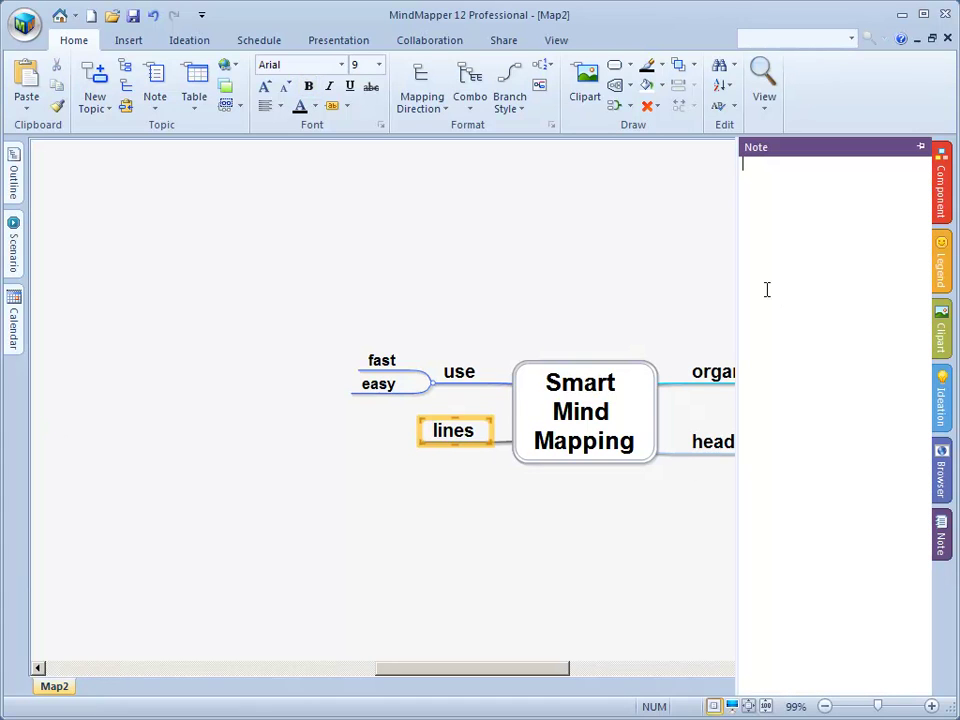
key(ctrl+v)
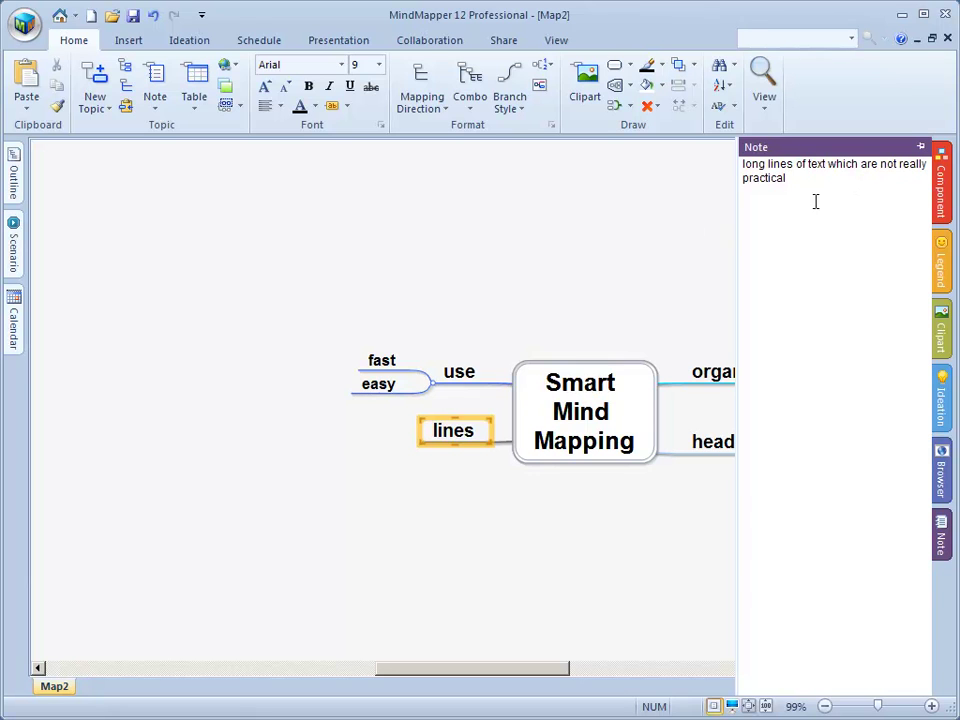
key(ctrl+a)
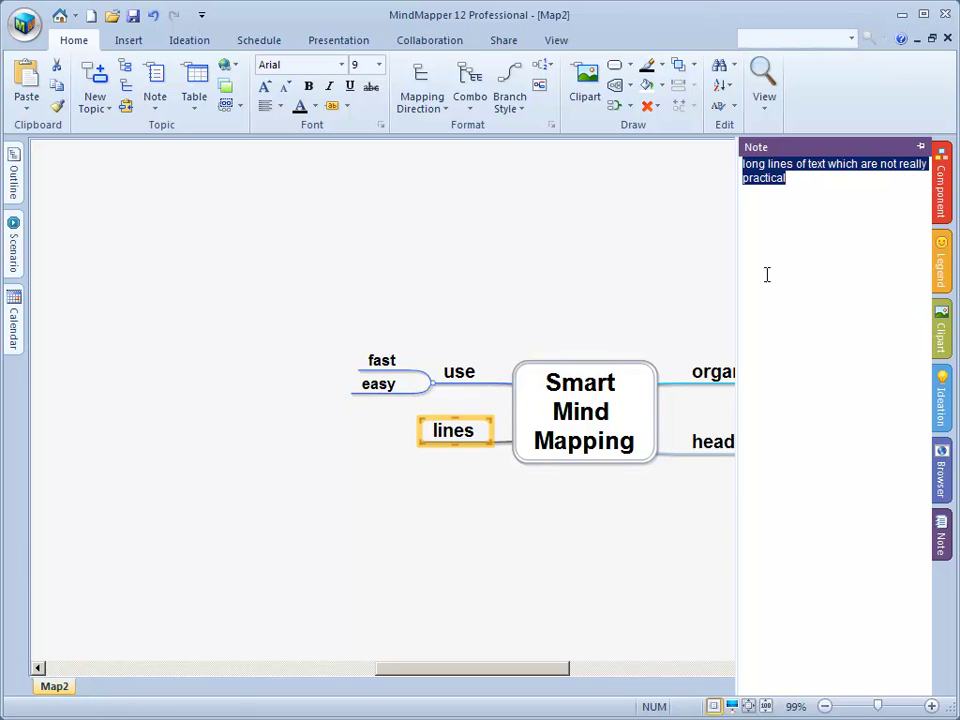
click(615, 533)
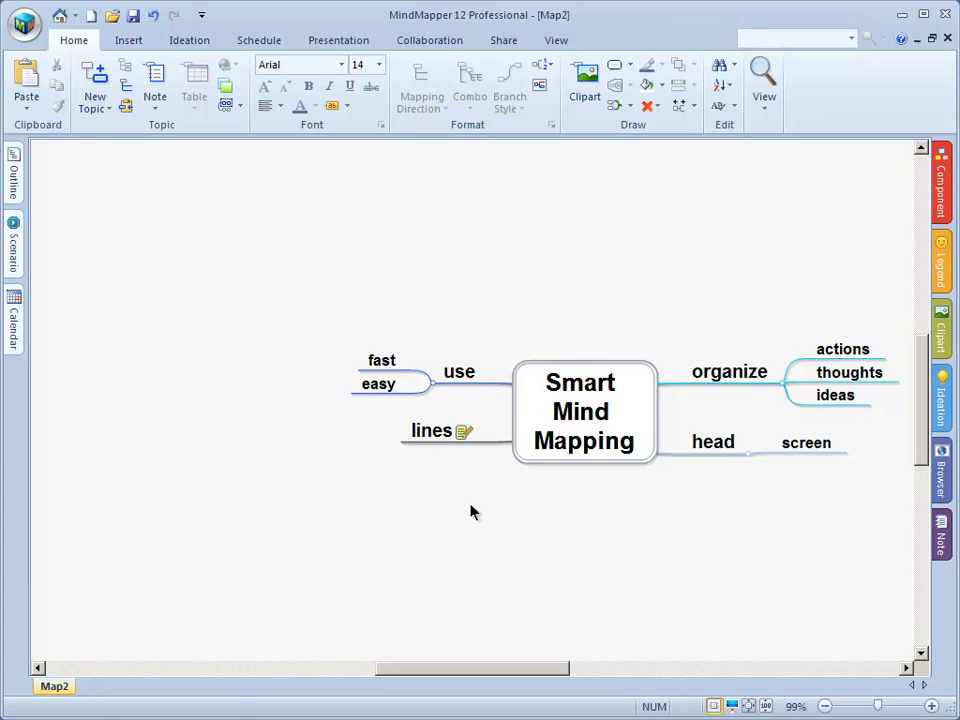
Step: In MindMapper Options, keep the Radial mapping direction and set Miscellaneous radial direction to Clockwise
click(22, 26)
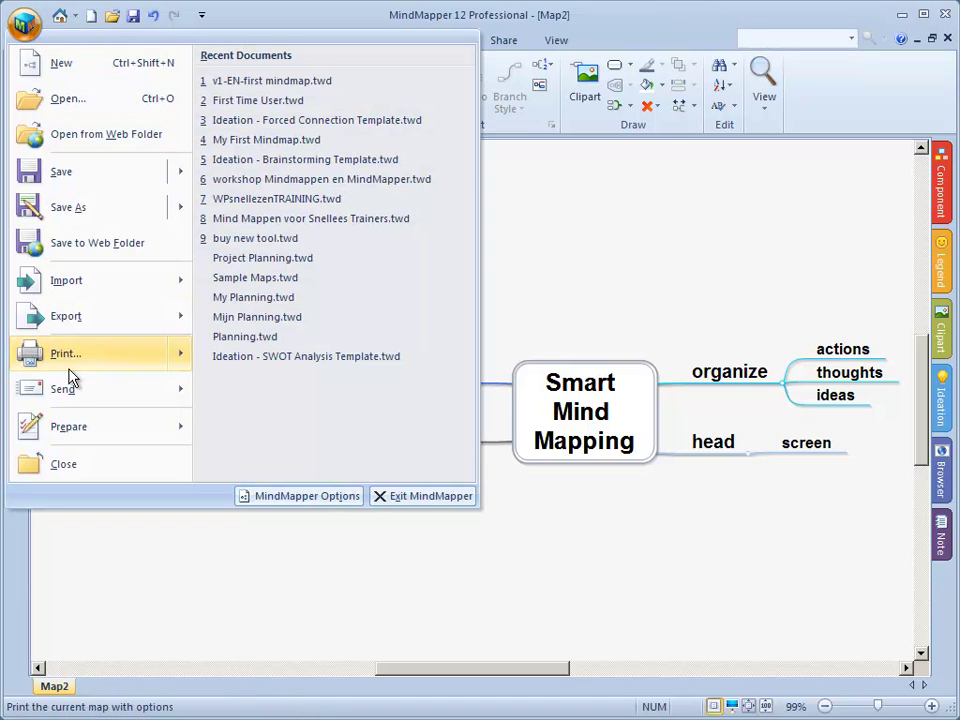
click(305, 497)
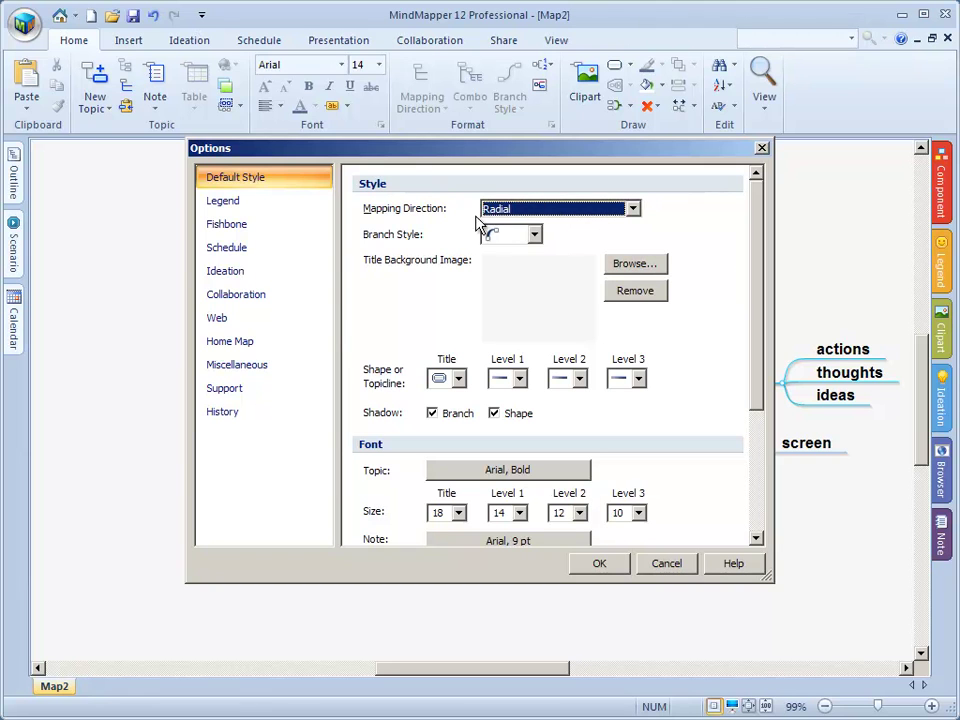
click(510, 211)
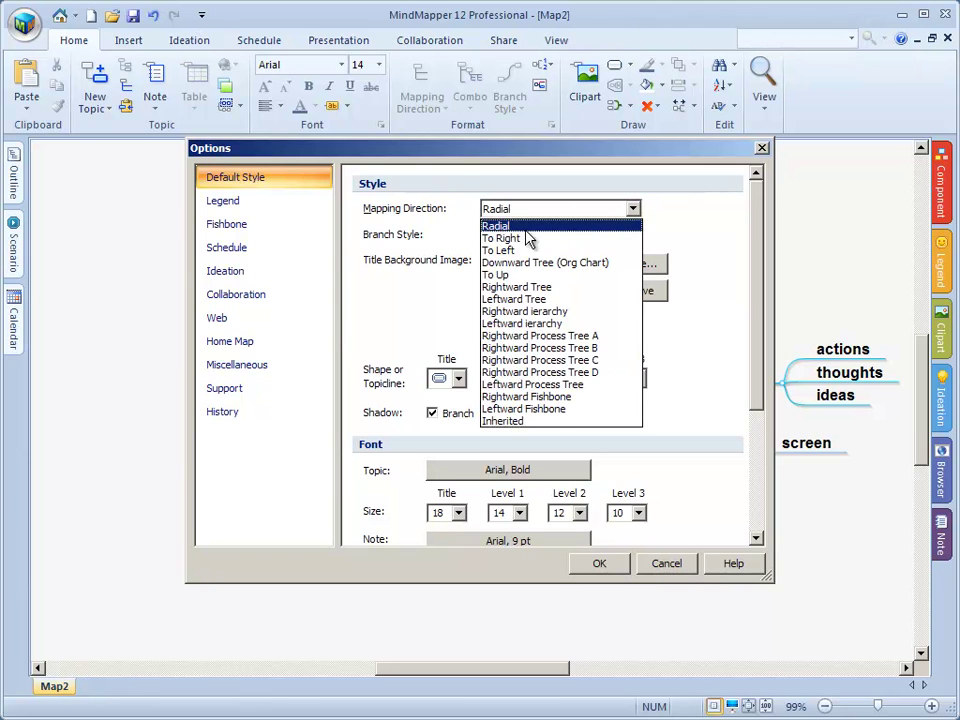
click(531, 227)
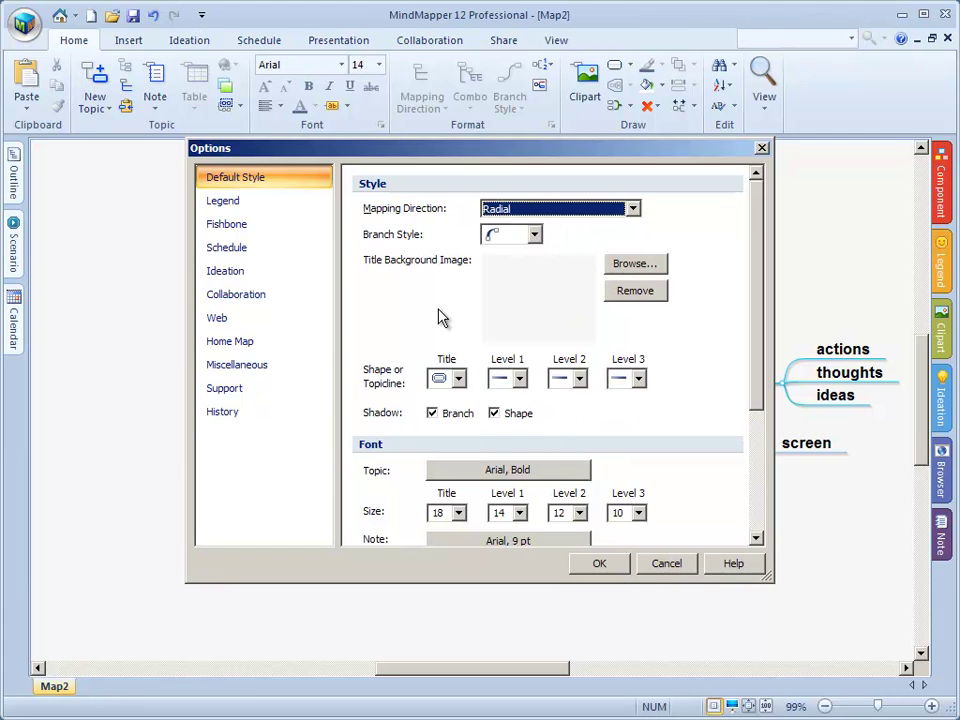
click(236, 368)
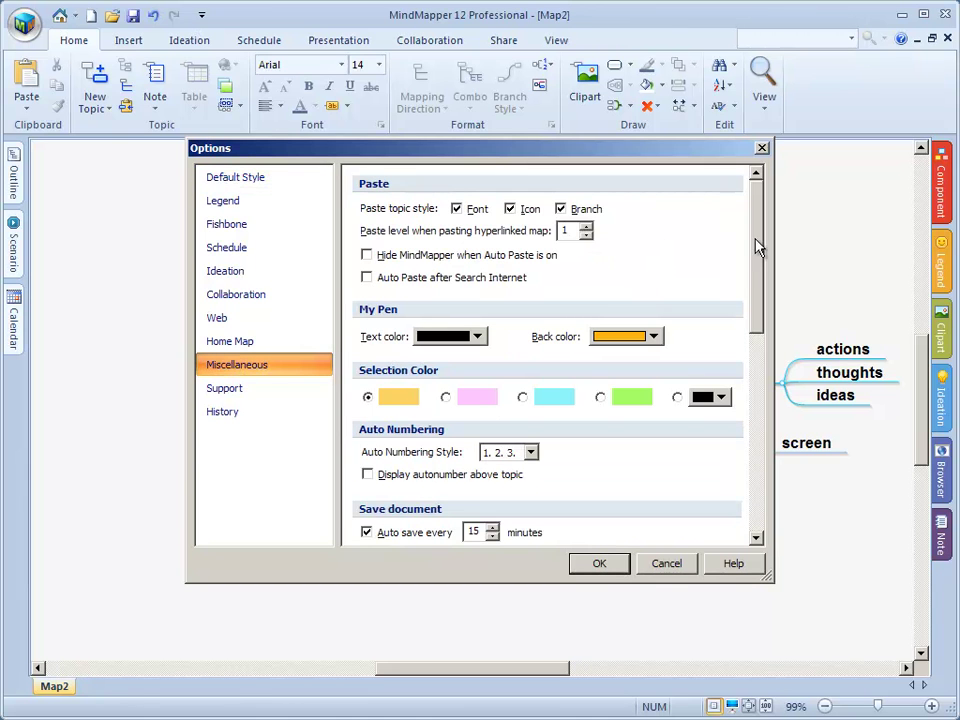
drag(756, 246, 784, 448)
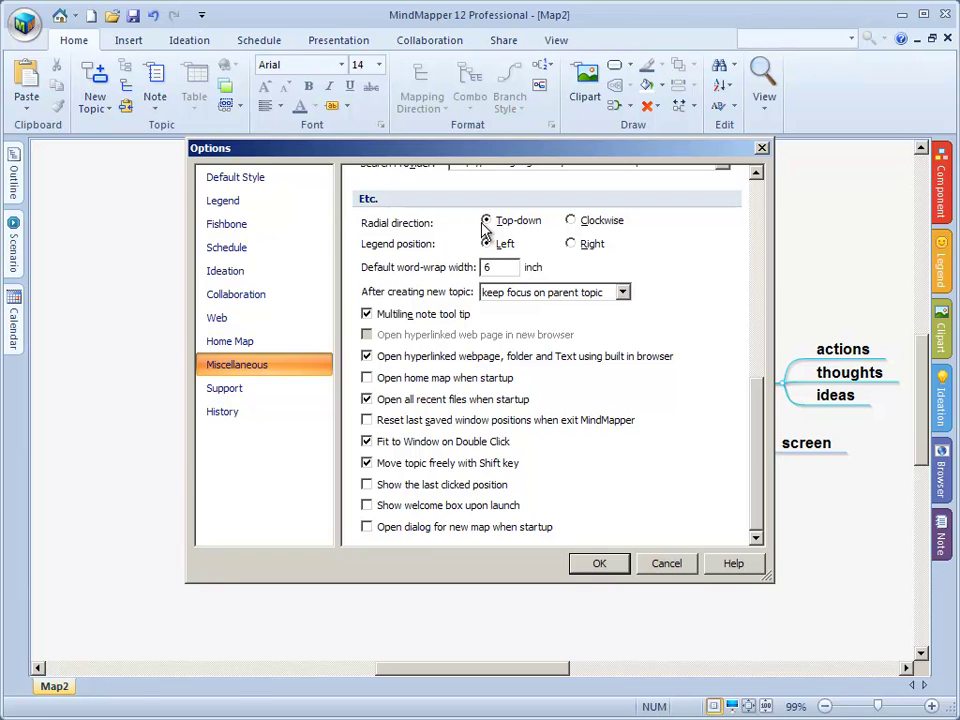
click(572, 221)
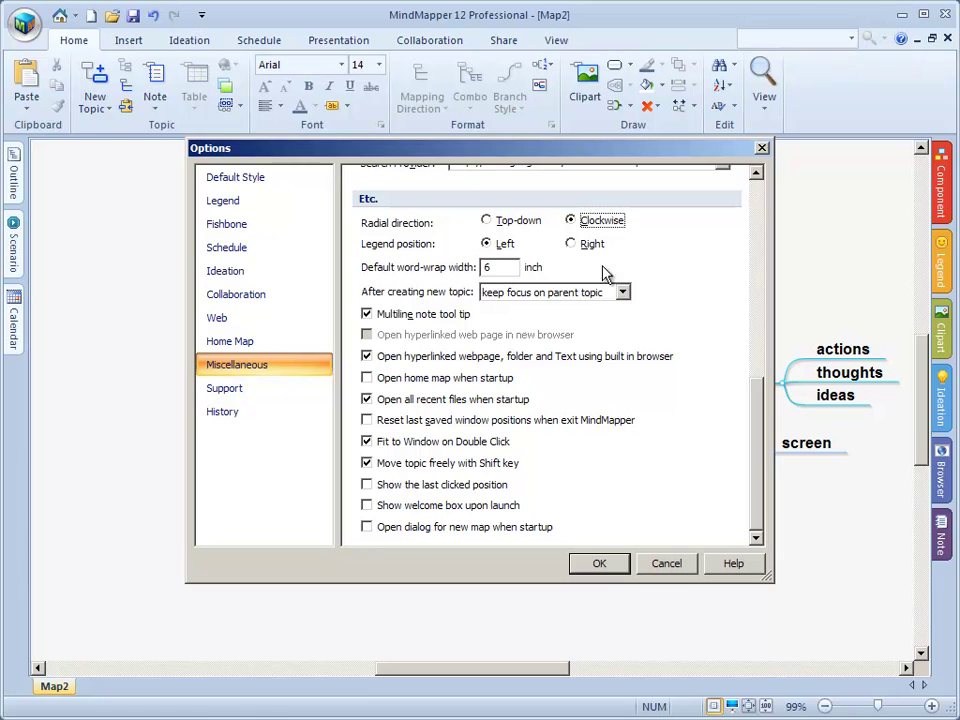
drag(767, 418, 729, 300)
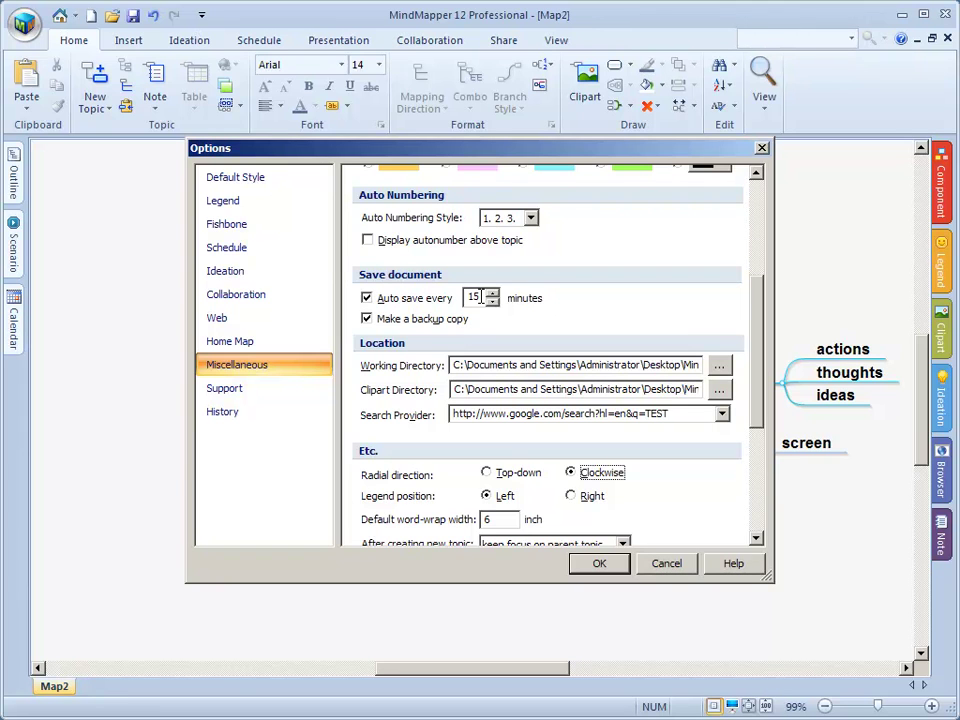
click(605, 567)
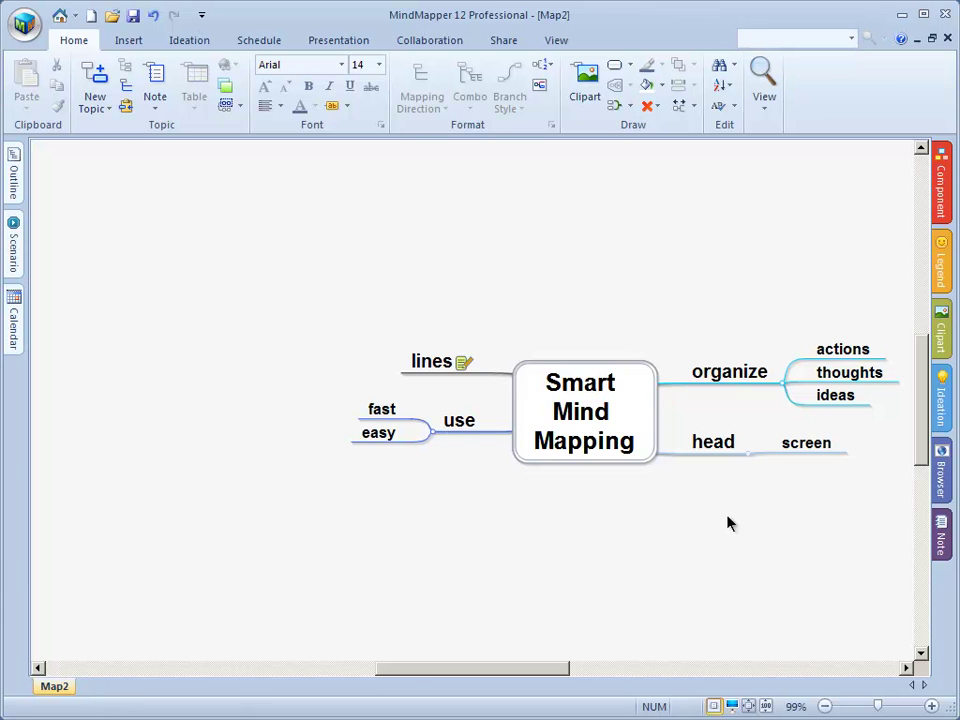
Step: Pan the map slightly left and bring up the application orb menu
drag(731, 521, 666, 507)
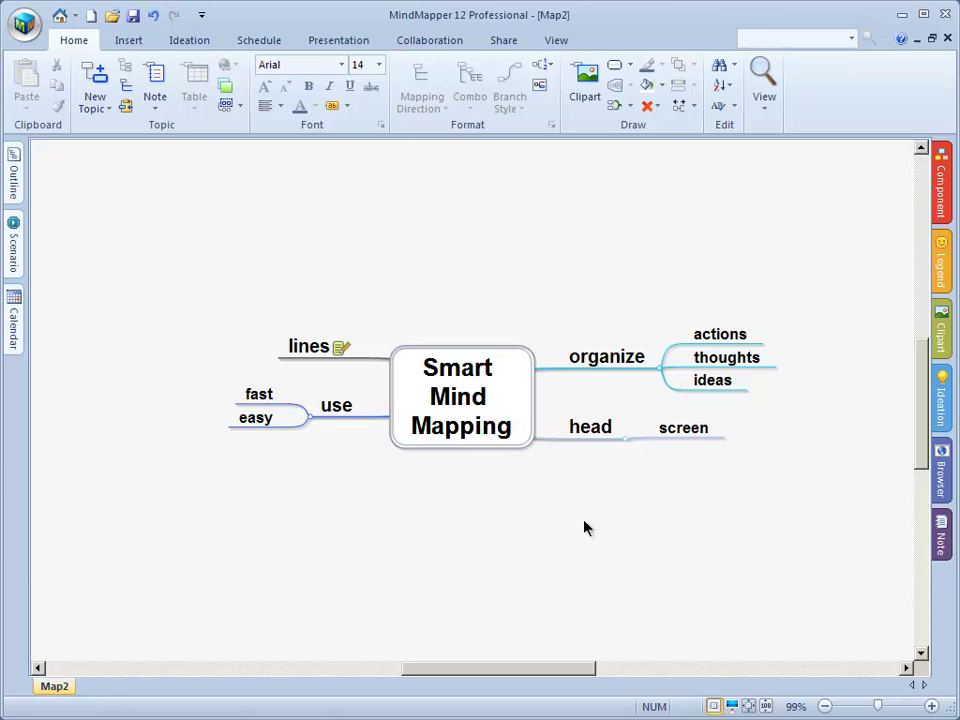
click(24, 20)
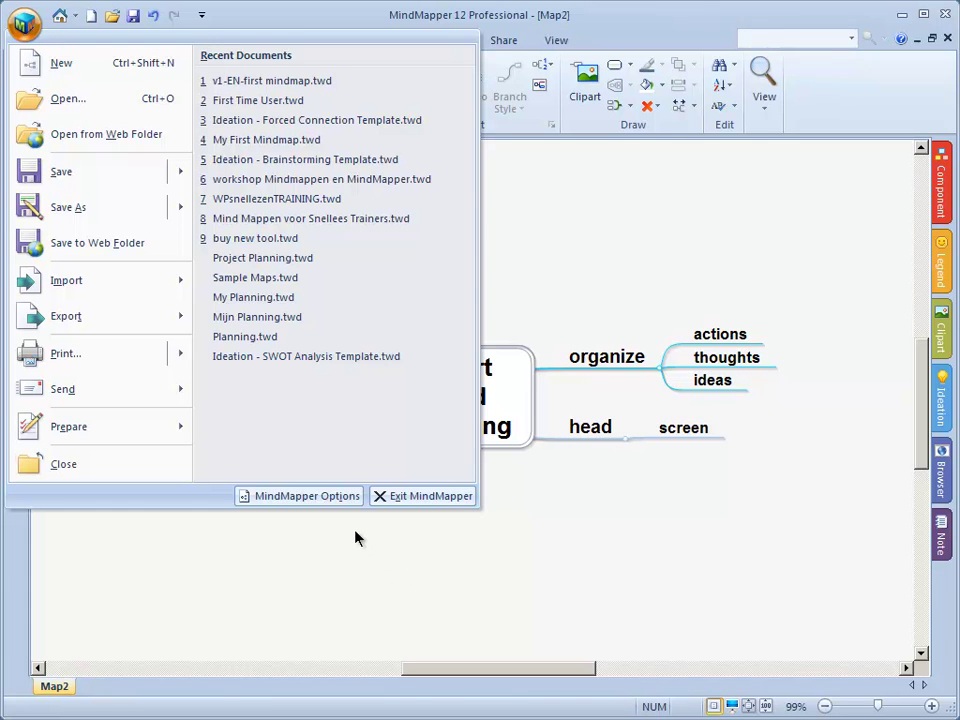
Step: Review the first Custom branch colour in MindMapper Options, then cancel without changing anything
click(305, 496)
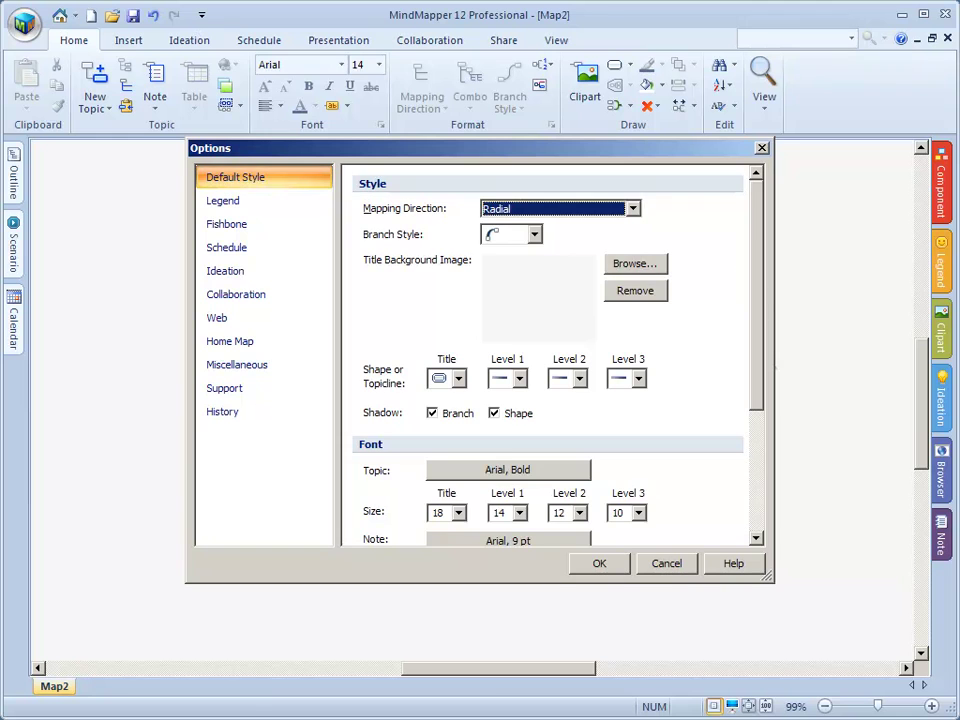
drag(757, 290, 786, 418)
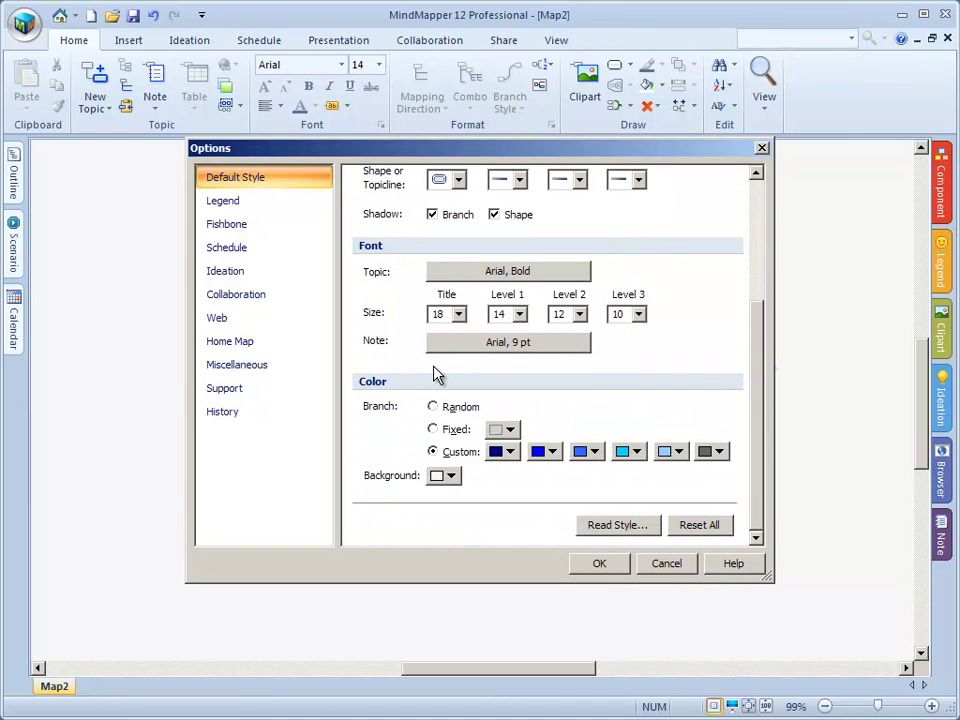
click(511, 453)
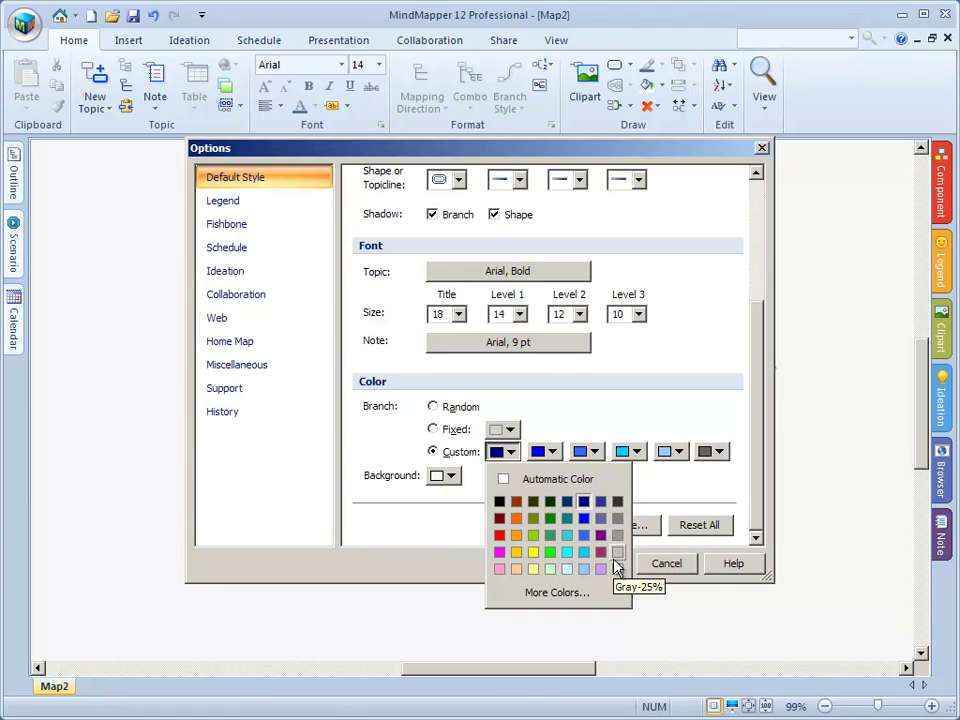
click(695, 409)
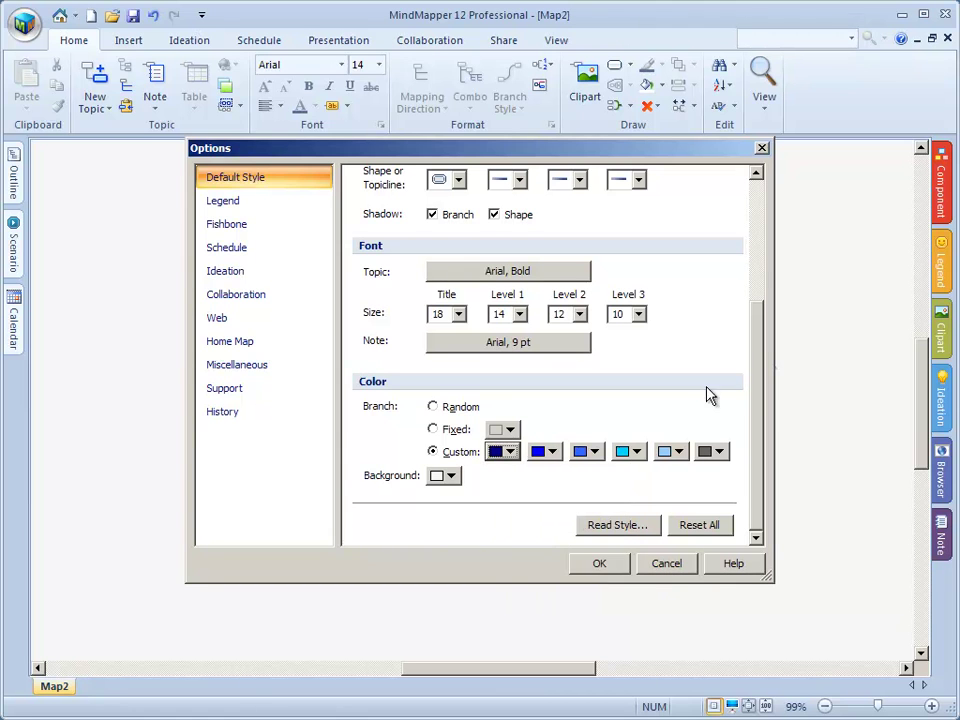
click(670, 562)
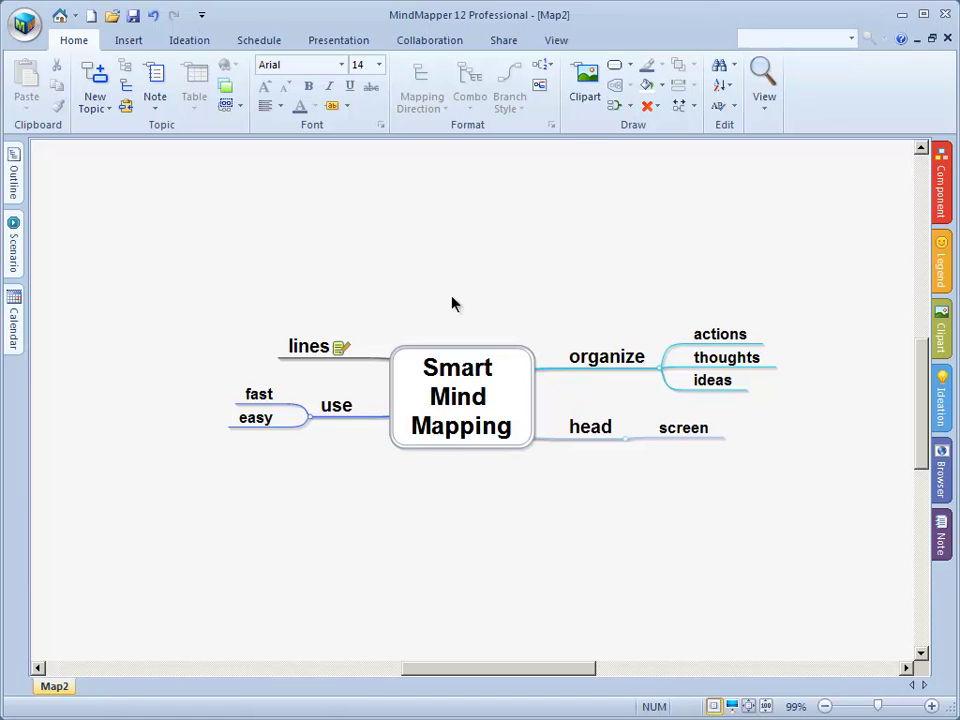
click(236, 557)
text(http:///)
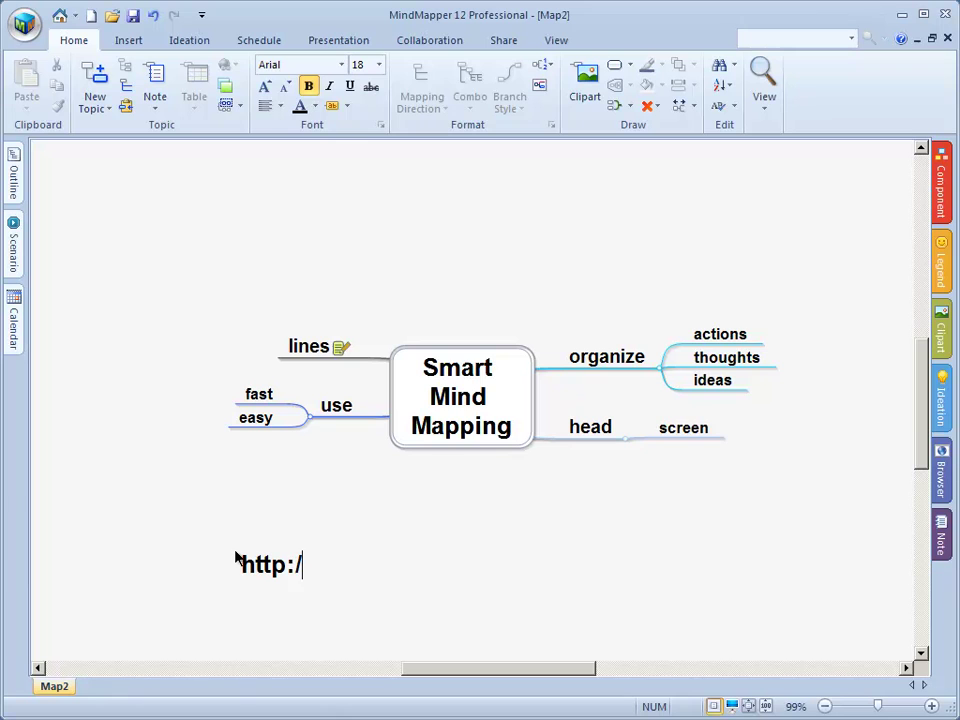
key(BackSpace)
text(mindmap)
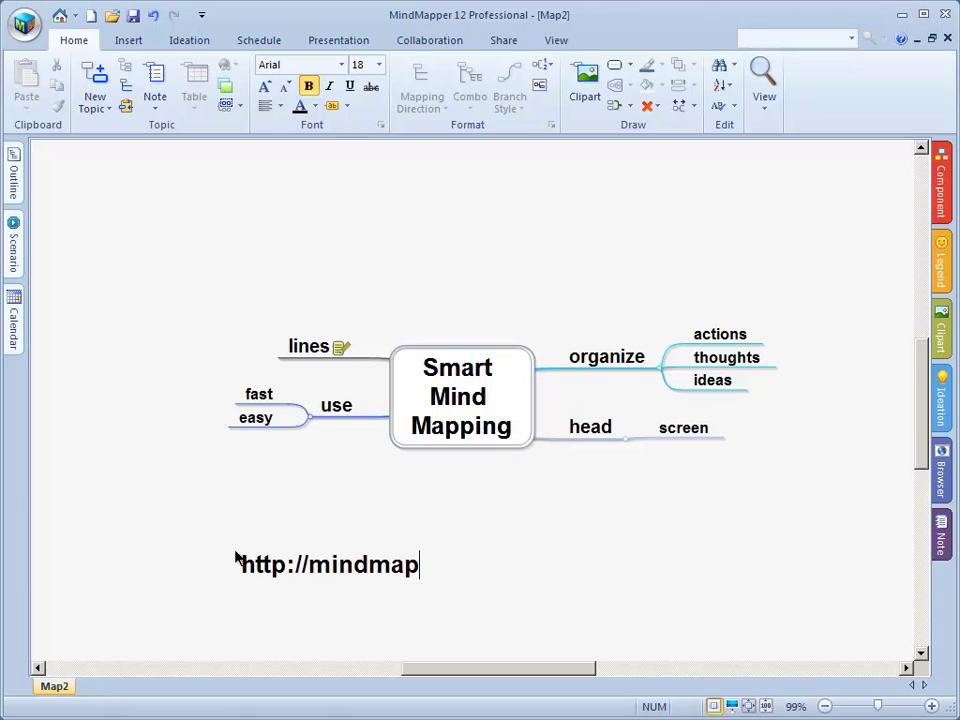
text(-shop.com/)
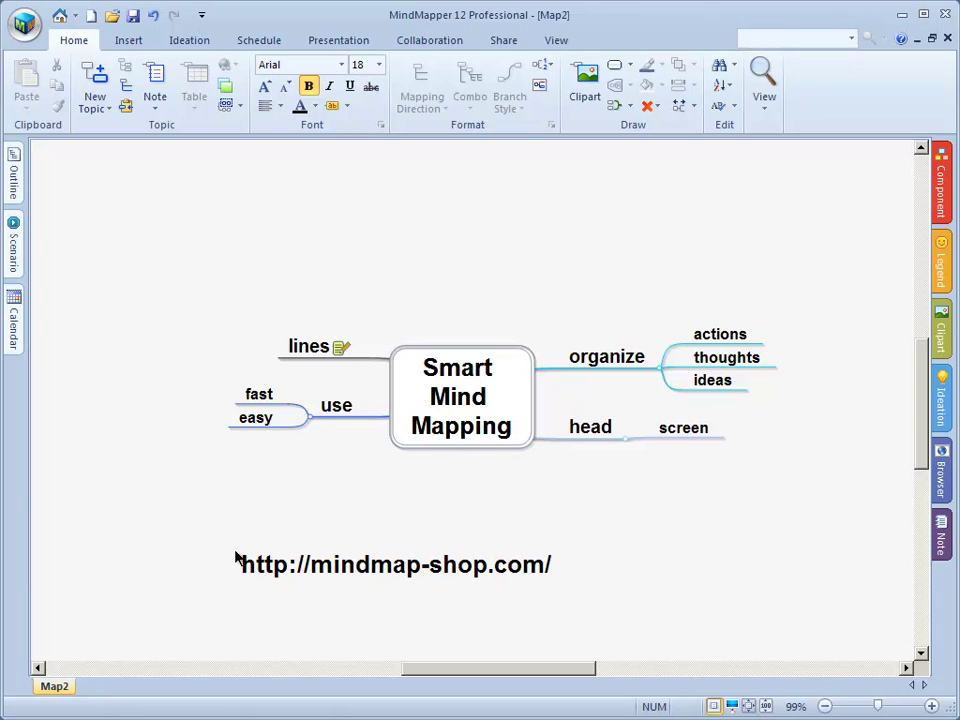
text(mindmappervideos)
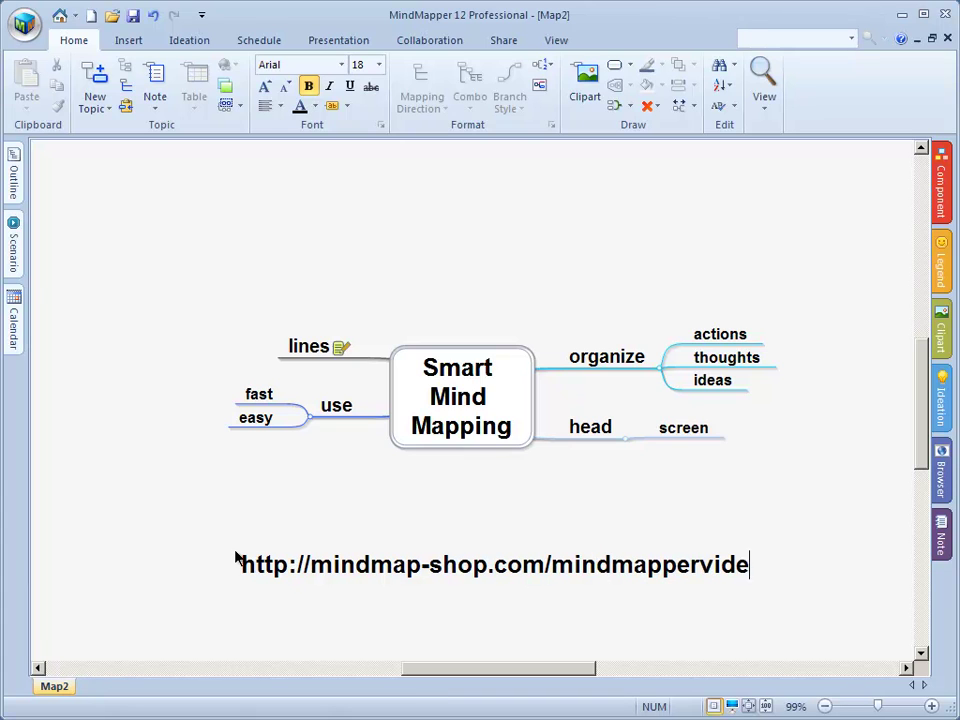
click(620, 627)
click(615, 568)
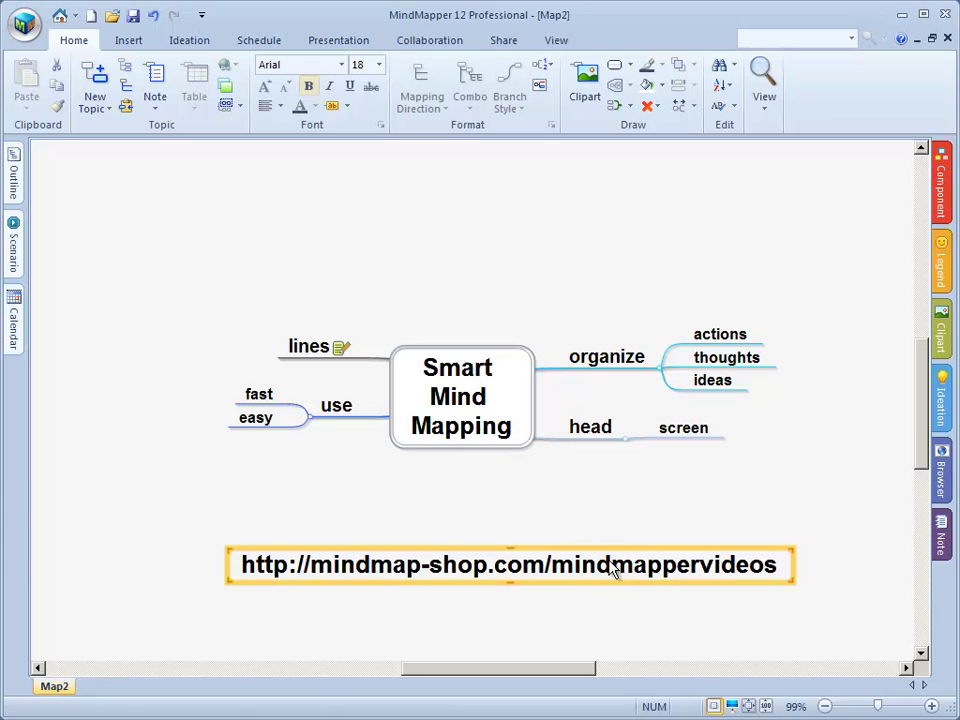